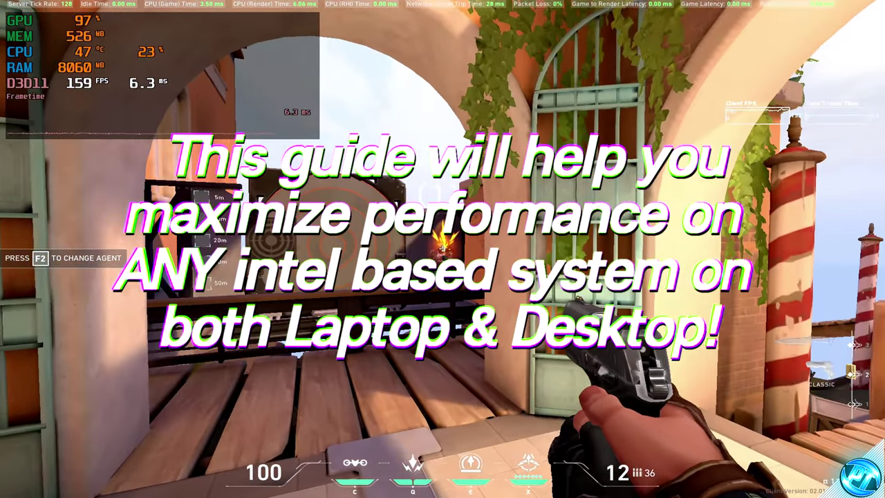
# Step: Open VALORANT's weapon and ability buy menu with B during the practice range
pyautogui.press('b')
pyautogui.press('b')
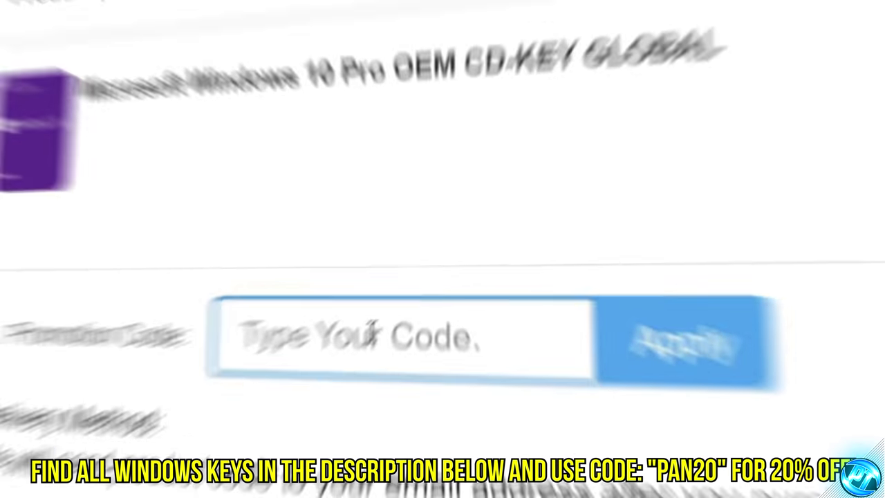
# Step: Apply promotion code PAN20 and pay for the Windows 10 Pro key with PayPal
pyautogui.write('PAN20')
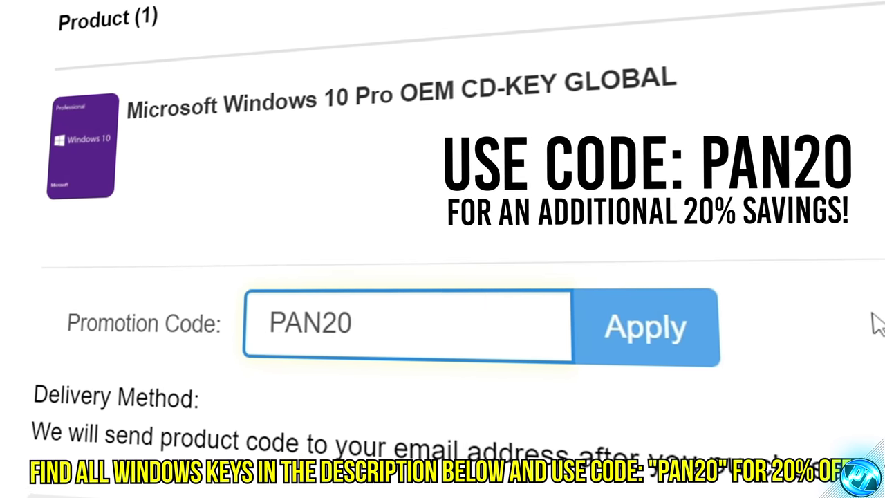
pyautogui.click(690, 331)
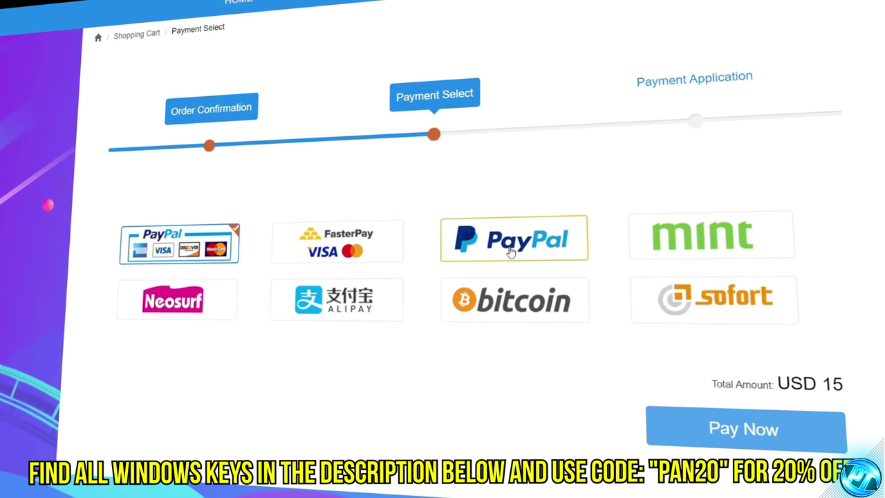
pyautogui.click(647, 418)
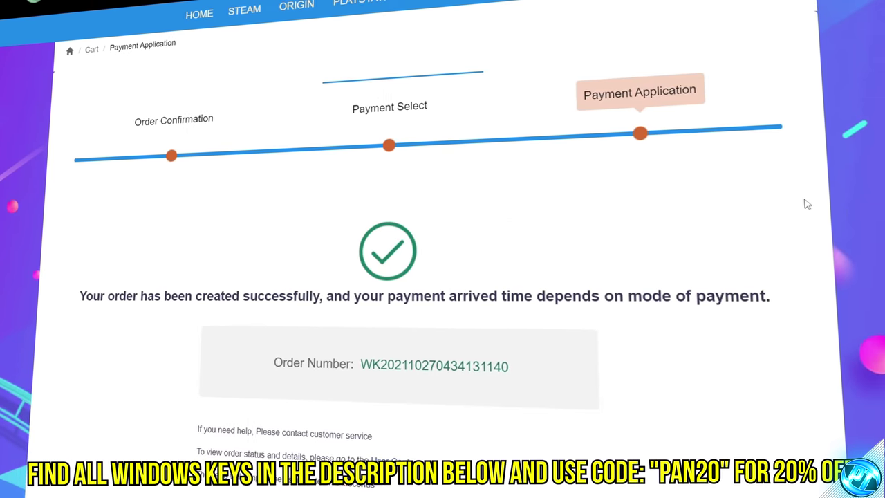
# Step: Select the delivered Windows 10 Pro product key and copy it
pyautogui.moveTo(656, 272); pyautogui.dragTo(454, 271)
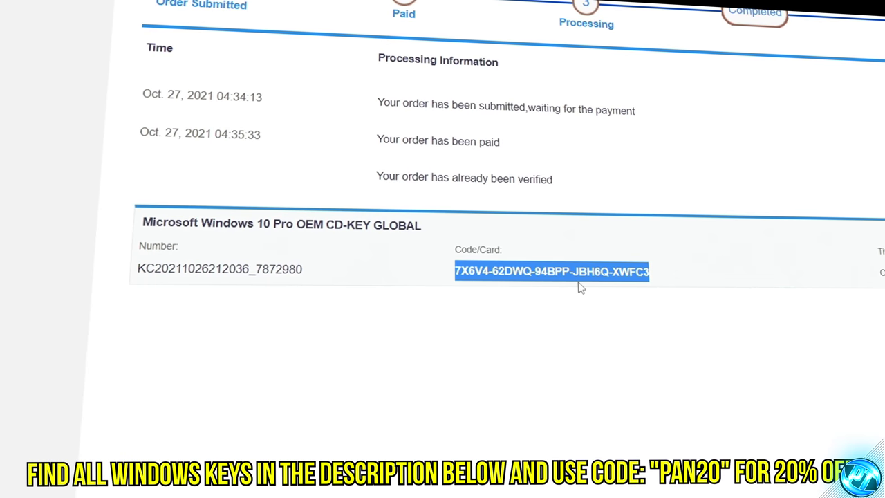
pyautogui.rightClick(612, 285)
pyautogui.click(612, 286)
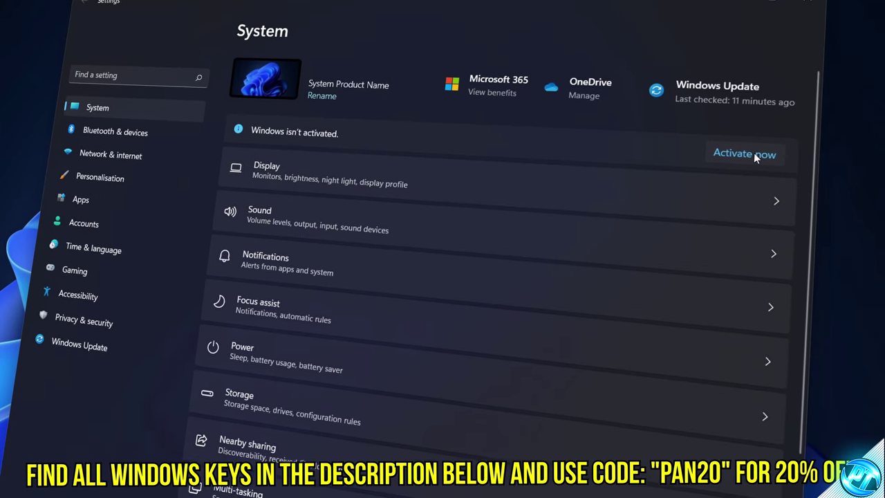
# Step: Paste the copied key into Activation's Change product key dialog and activate Windows
pyautogui.click(751, 152)
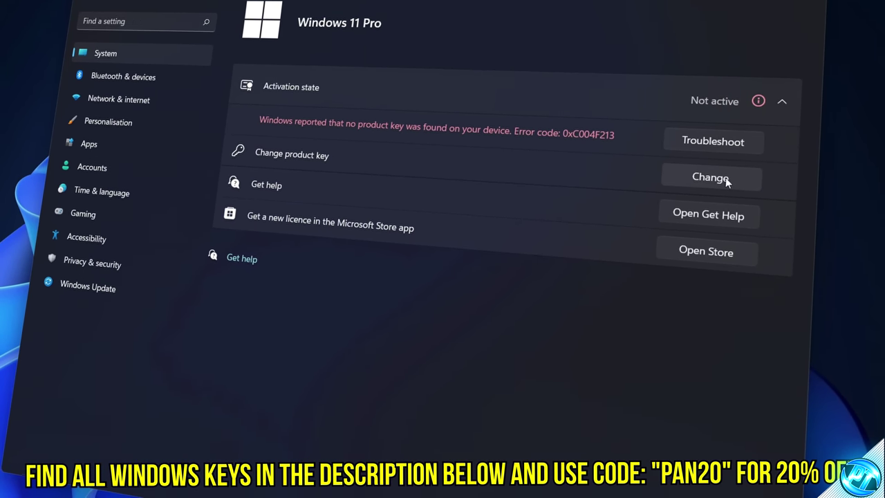
pyautogui.click(711, 184)
pyautogui.rightClick(280, 268)
pyautogui.click(318, 282)
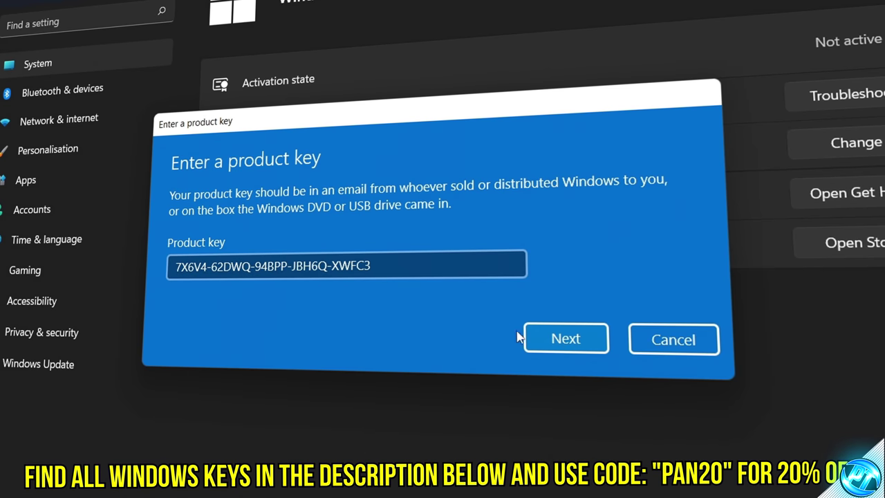
pyautogui.click(553, 336)
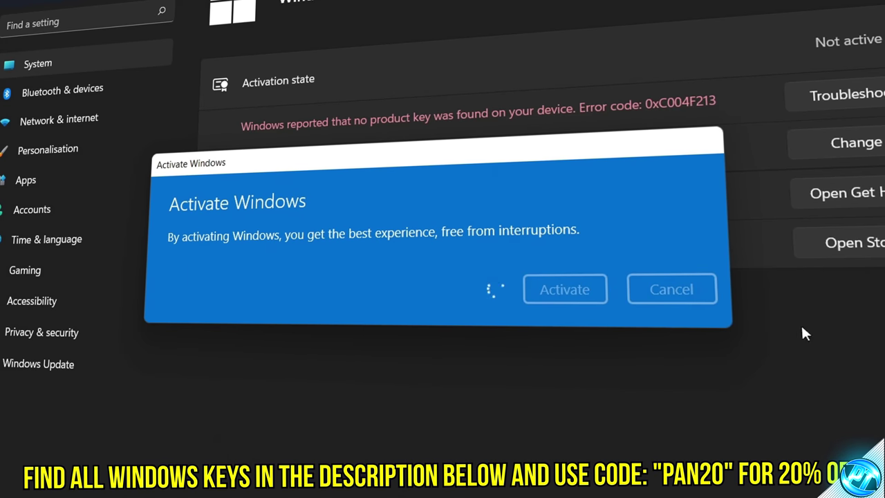
pyautogui.click(650, 302)
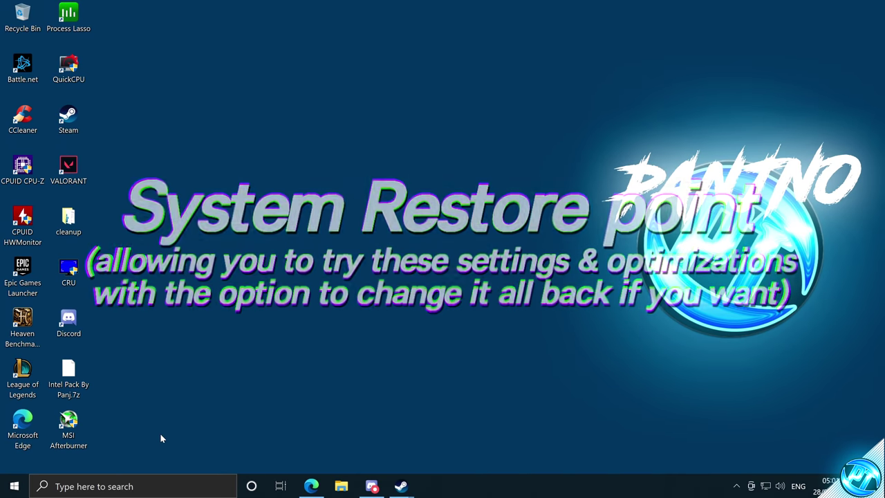
# Step: Find 'create a restore point', enable protection on drive C:, and create a restore point
pyautogui.click(16, 487)
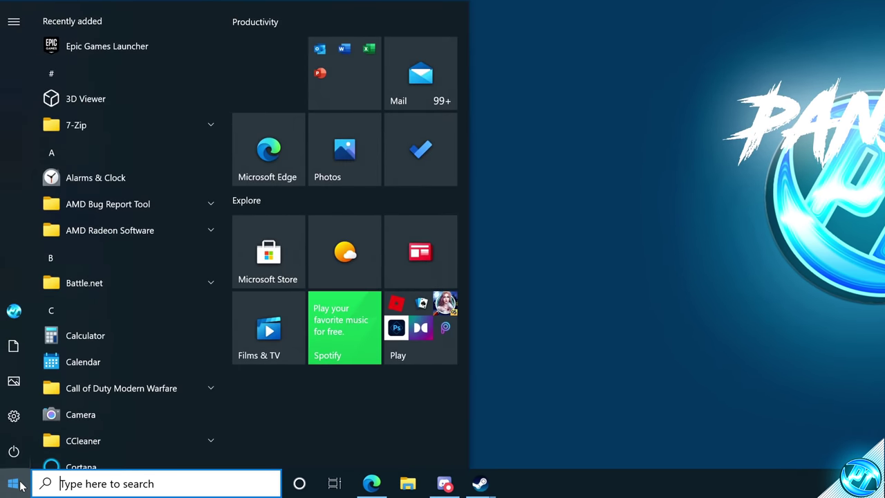
pyautogui.write('creat')
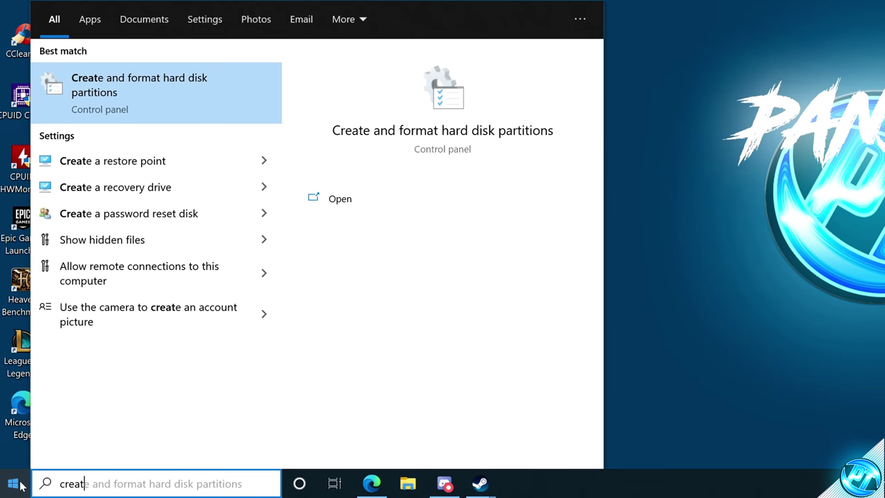
pyautogui.write('e a restore point')
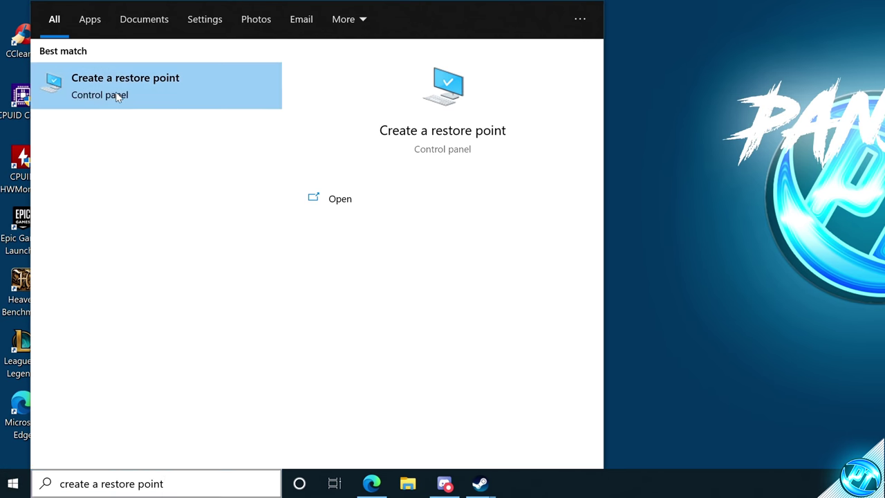
pyautogui.click(118, 96)
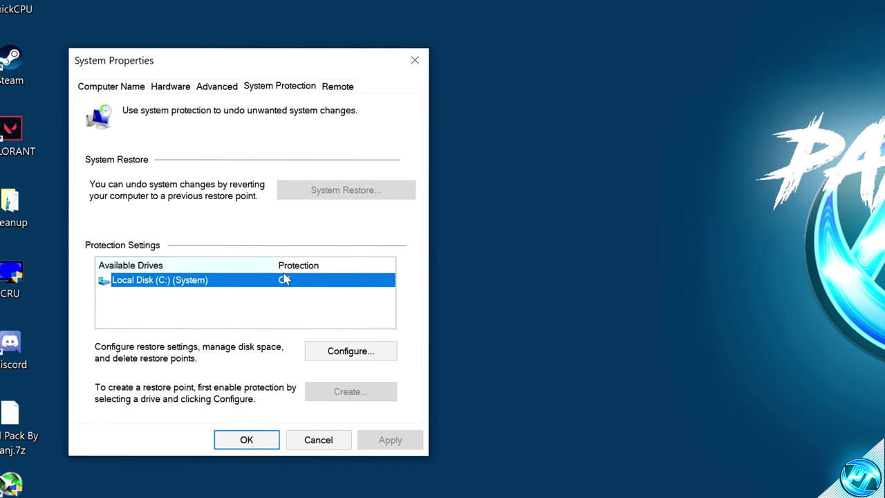
pyautogui.click(343, 352)
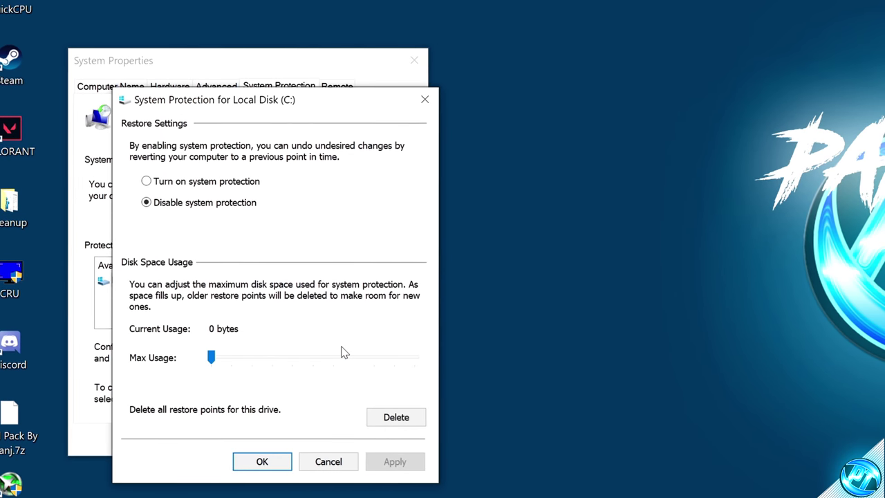
pyautogui.click(232, 182)
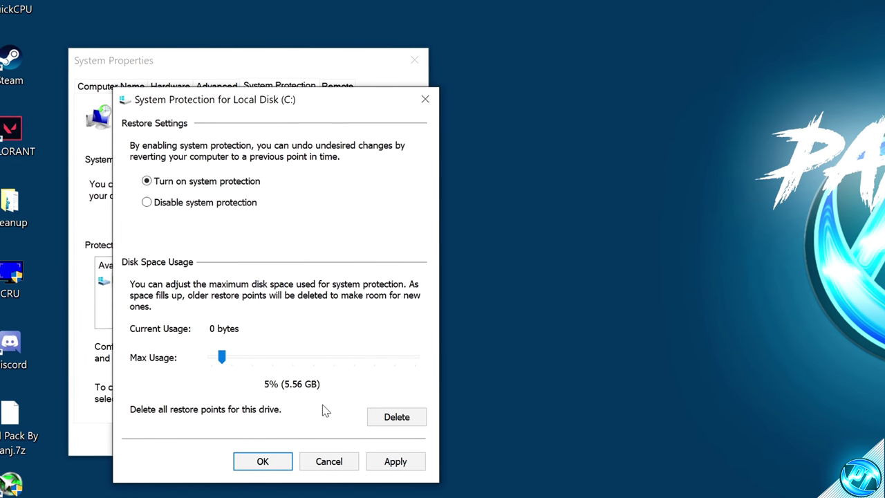
pyautogui.click(271, 468)
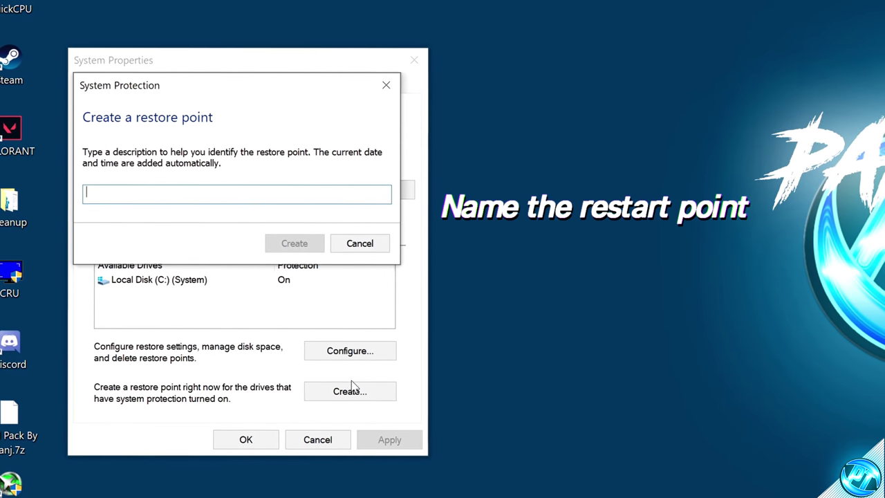
pyautogui.click(285, 244)
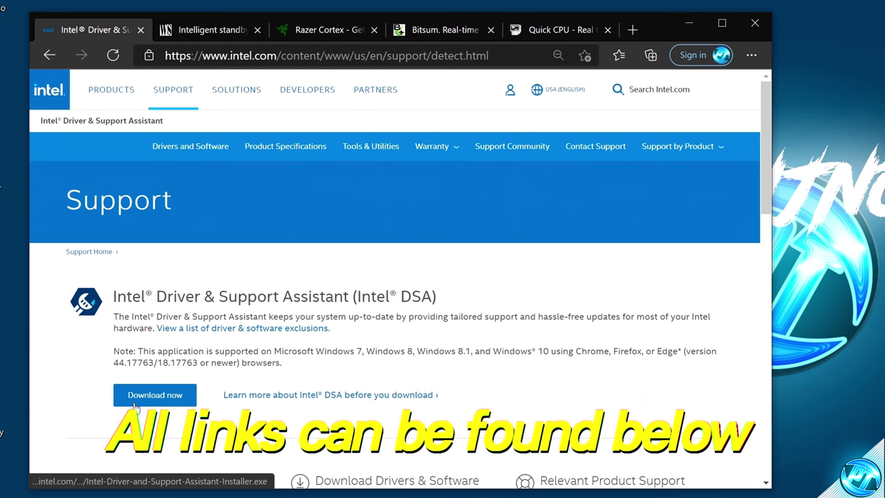
# Step: Download, install and launch Intel Driver & Support Assistant, accepting its license
pyautogui.scroll(-1, 133, 251)
pyautogui.moveTo(155, 233); pyautogui.dragTo(306, 235)
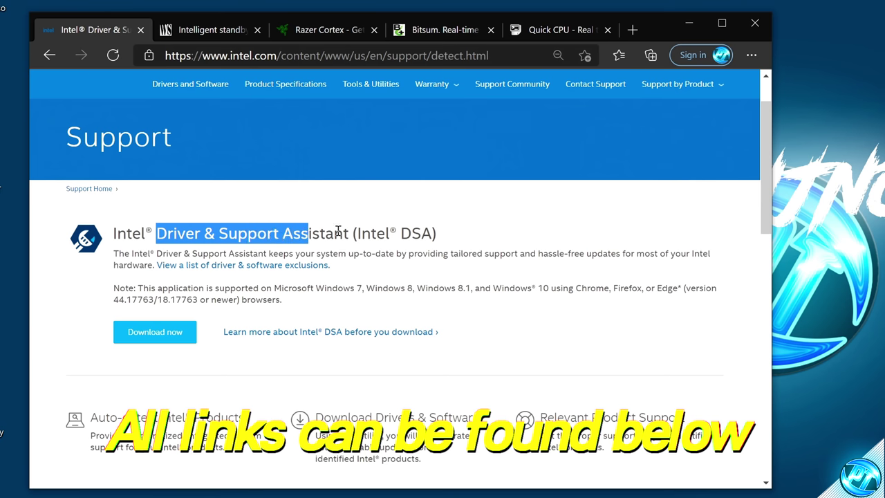
pyautogui.click(298, 236)
pyautogui.click(165, 333)
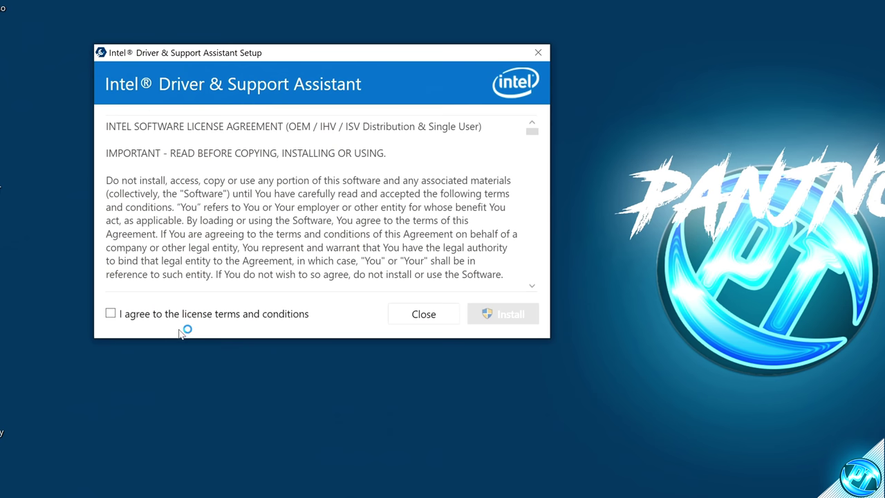
pyautogui.click(506, 315)
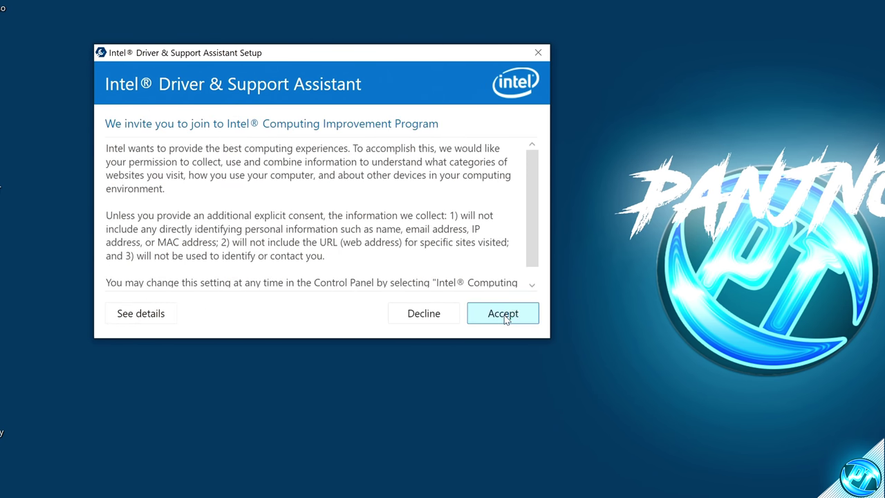
pyautogui.click(503, 315)
pyautogui.click(374, 361)
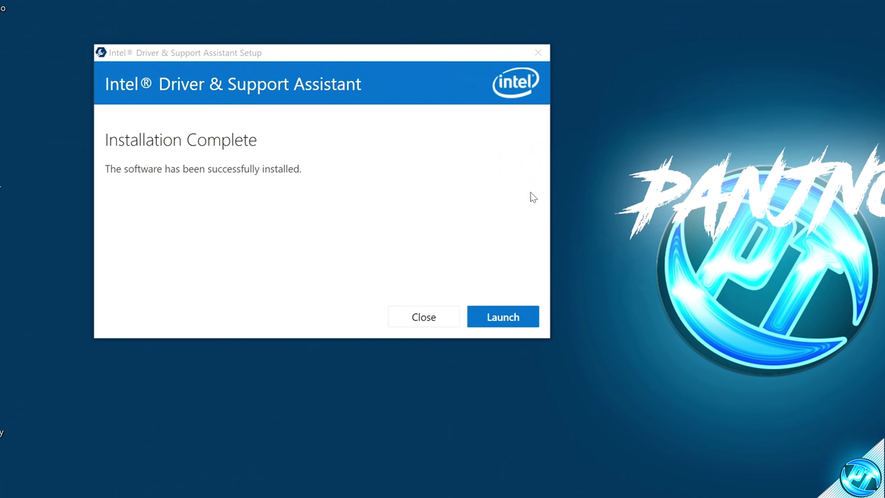
pyautogui.click(525, 317)
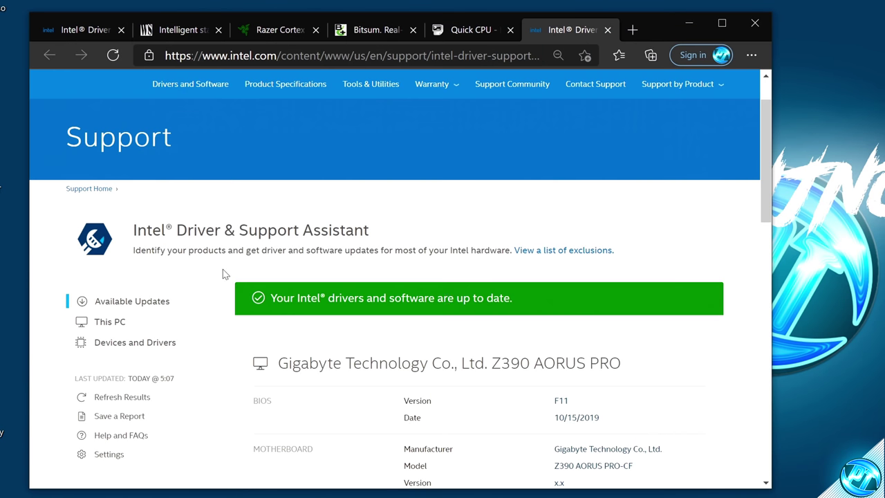
# Step: Check the assistant's results and expand the Intel UHD Graphics 630 driver details
pyautogui.scroll(-2, 136, 307)
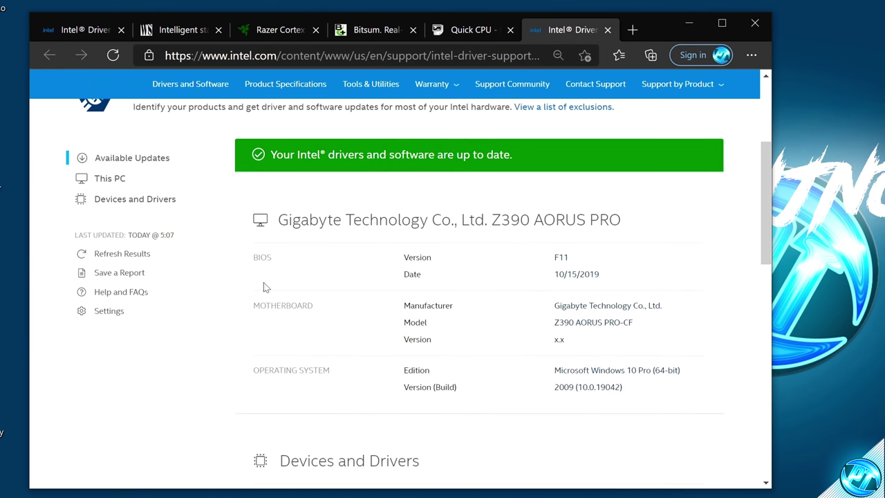
pyautogui.scroll(1, 444, 280)
pyautogui.scroll(-2, 444, 281)
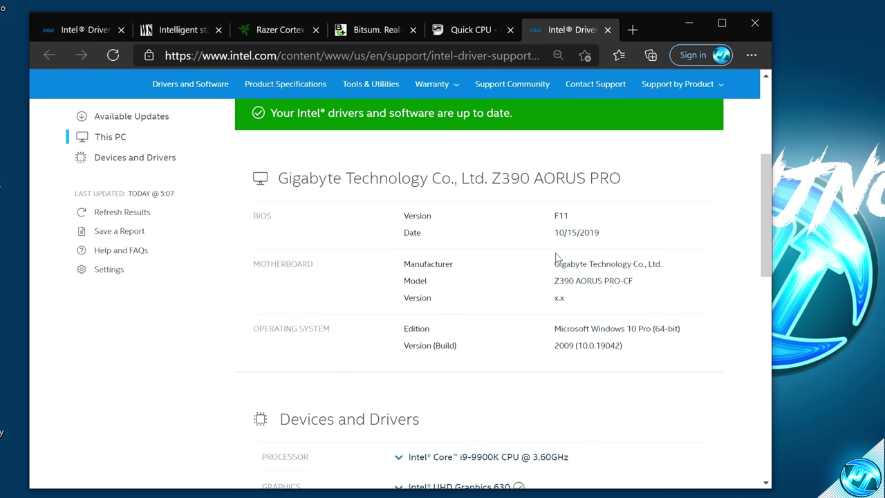
pyautogui.scroll(-3, 579, 285)
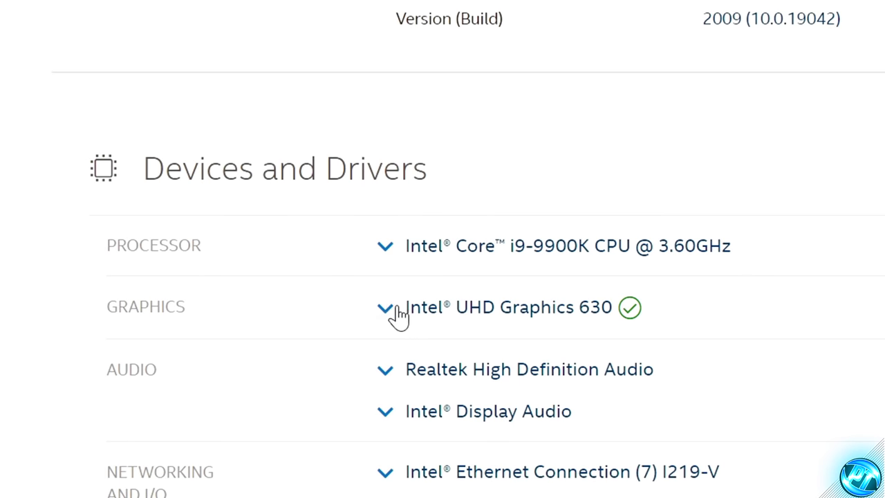
pyautogui.click(385, 308)
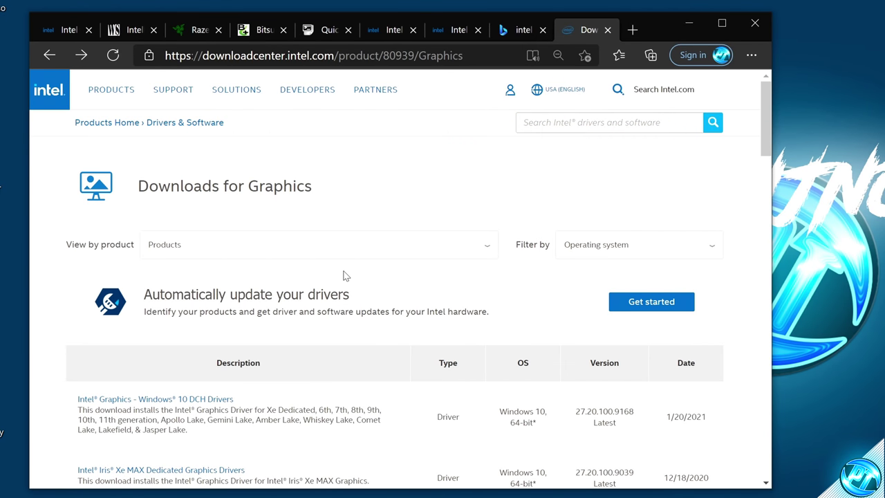
# Step: Download igfx_win10_100.9168.exe from Intel's Windows 10 DCH drivers page and open it
pyautogui.scroll(-2, 228, 211)
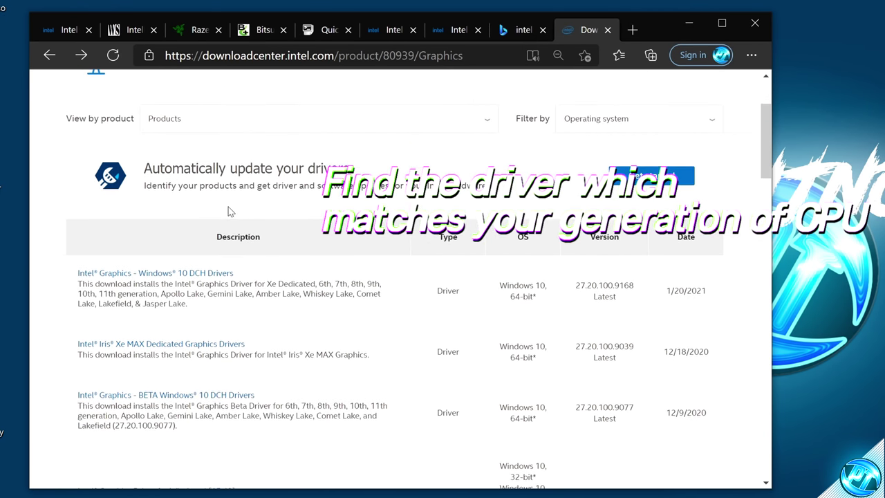
pyautogui.scroll(-2, 178, 201)
pyautogui.scroll(1, 304, 292)
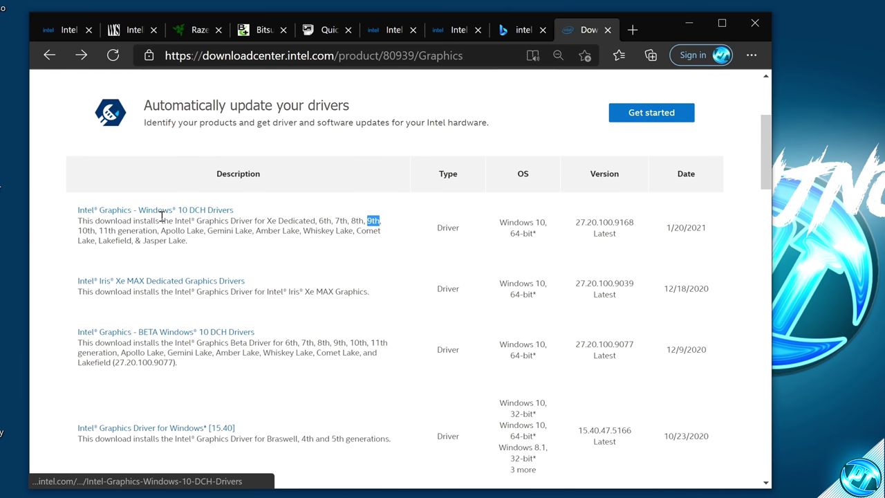
pyautogui.click(211, 216)
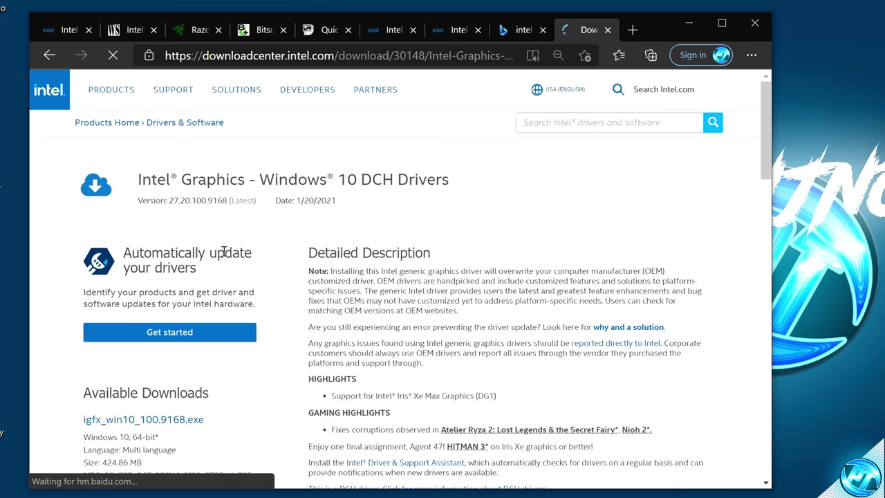
pyautogui.scroll(-2, 266, 247)
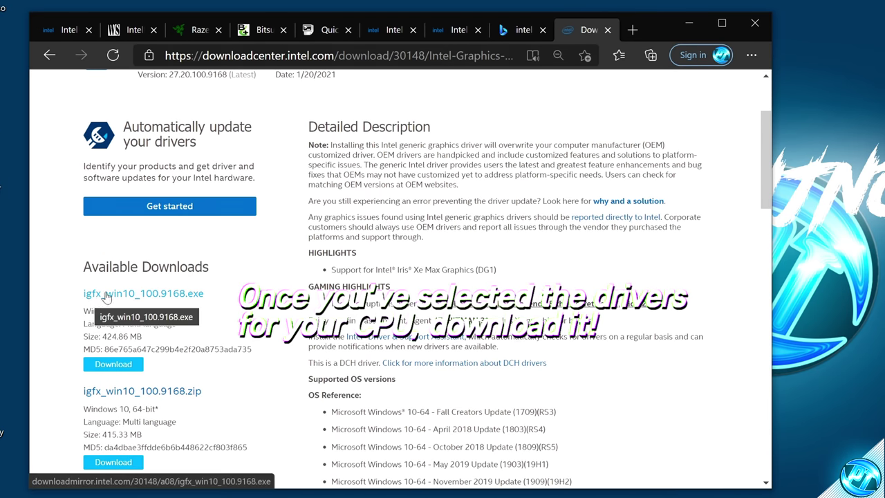
pyautogui.click(125, 298)
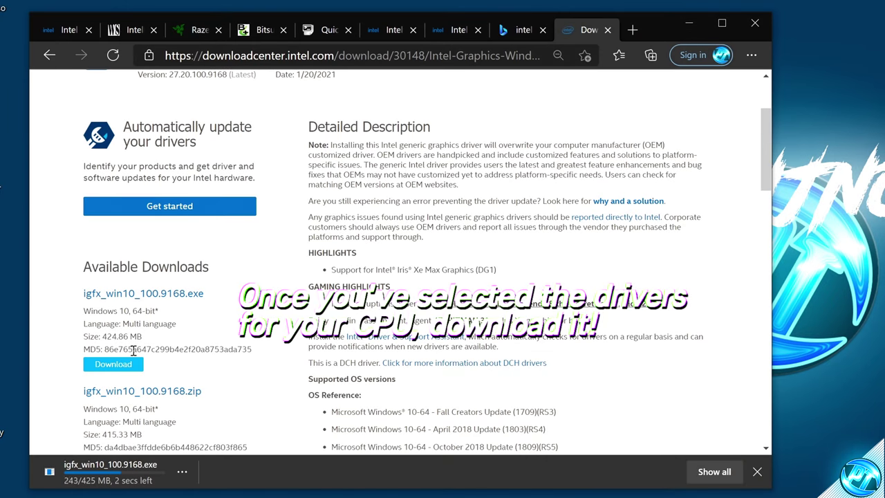
pyautogui.click(85, 482)
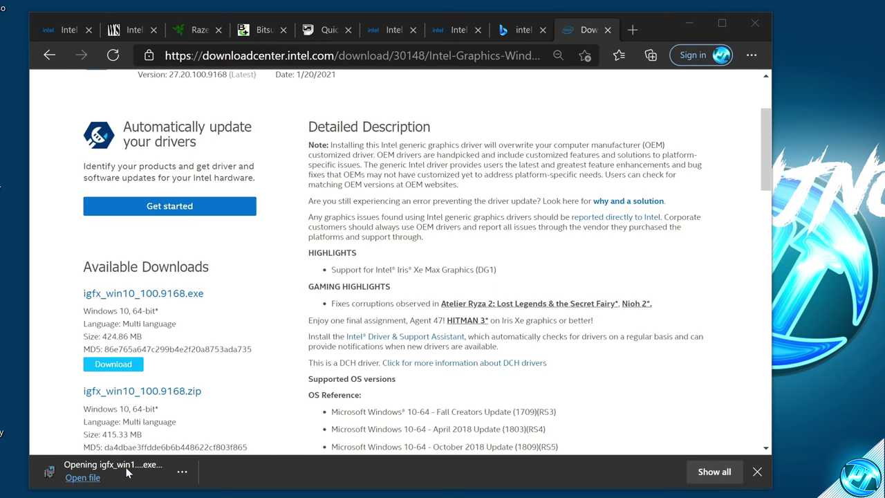
# Step: Run the Intel Graphics Driver installer through license and setup, finishing with restart now
pyautogui.click(688, 27)
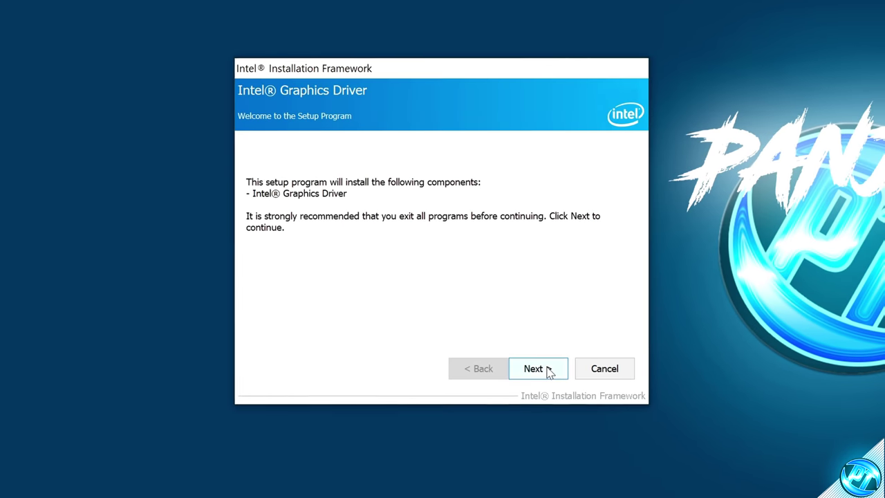
pyautogui.click(546, 368)
pyautogui.click(539, 369)
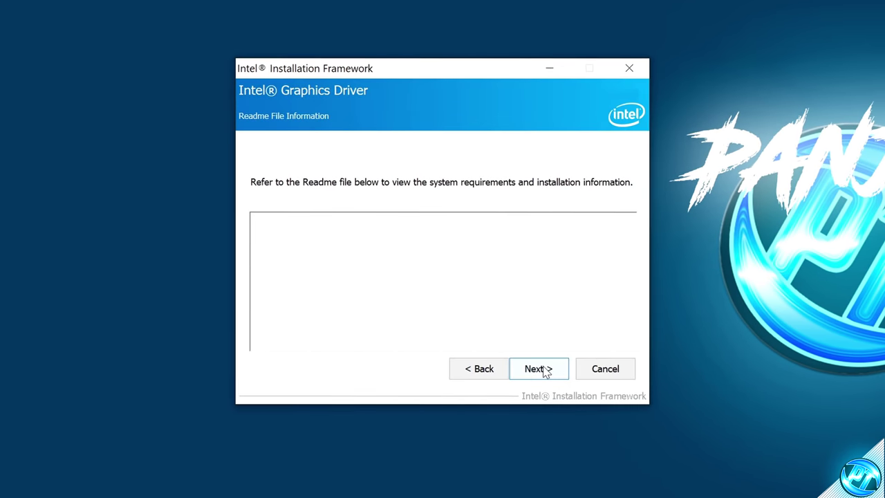
pyautogui.click(536, 366)
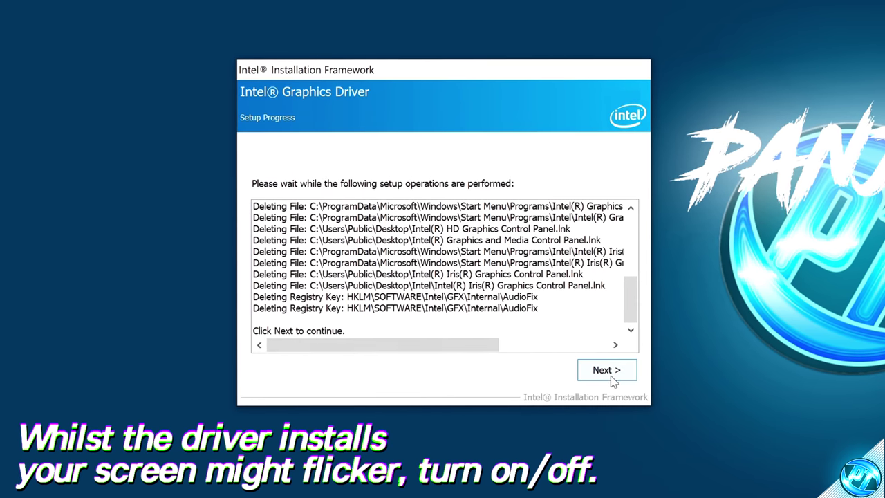
pyautogui.click(608, 370)
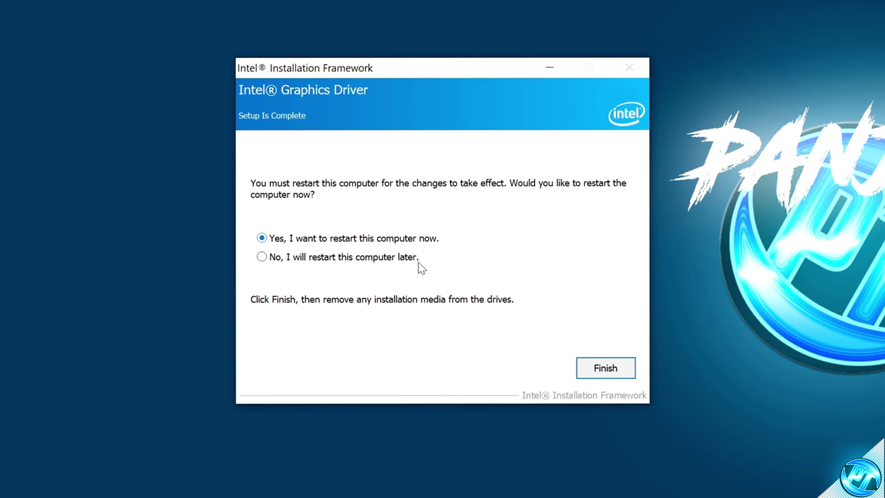
pyautogui.click(600, 370)
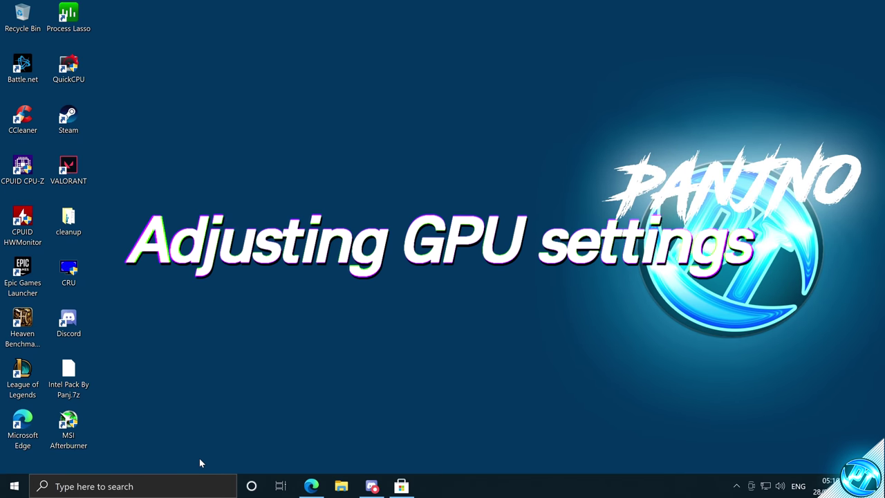
pyautogui.click(199, 486)
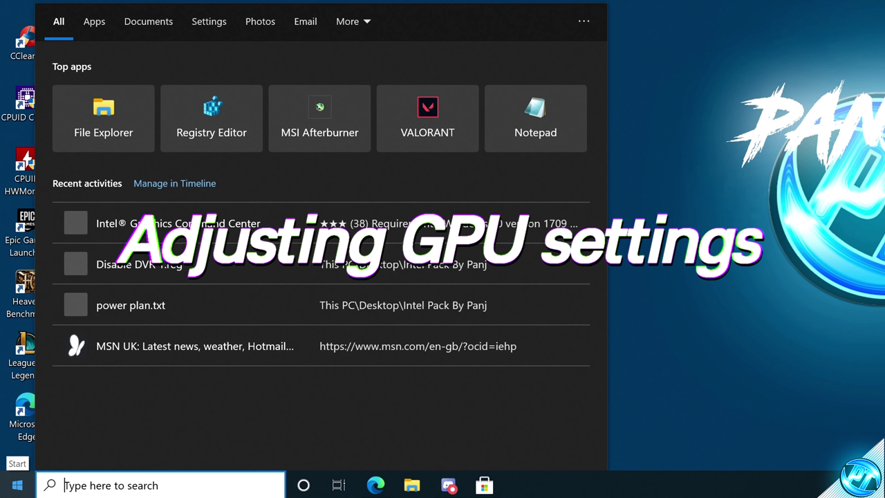
pyautogui.write('intel')
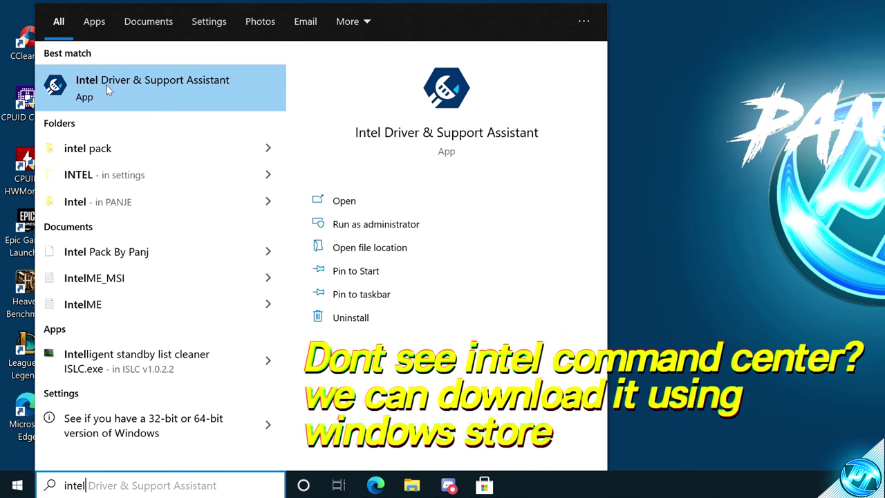
pyautogui.press('Escape')
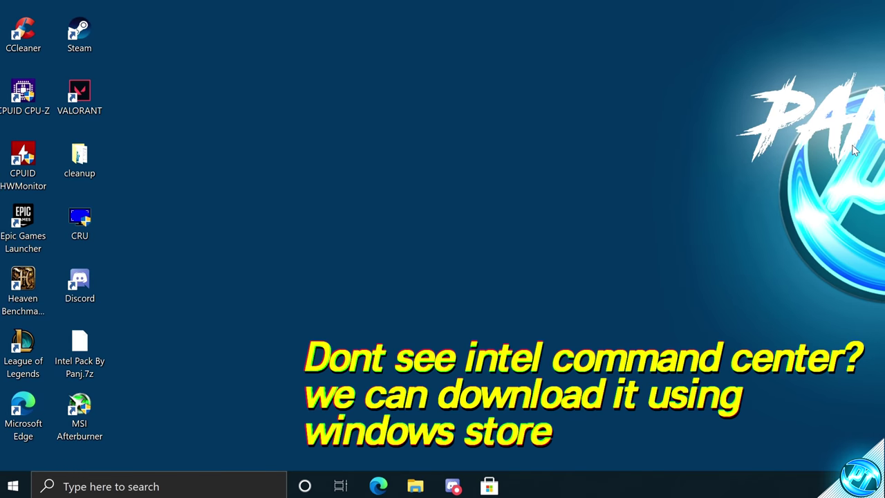
# Step: Search 'intel graphics' in Microsoft Store, install Intel Graphics Command Center, and launch it
pyautogui.click(13, 487)
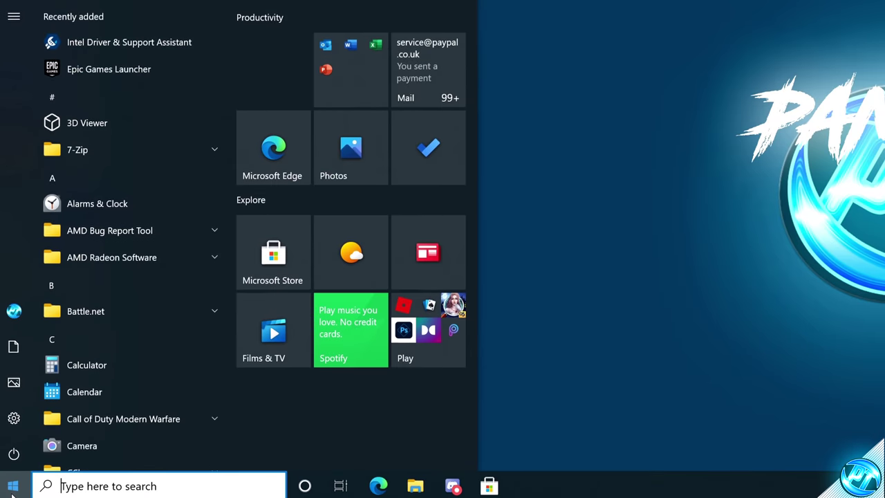
pyautogui.write('microsoft ')
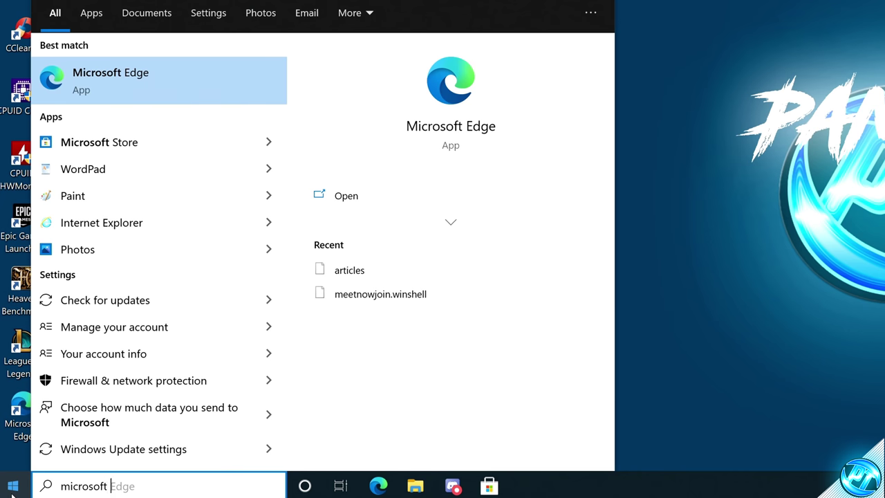
pyautogui.write('s')
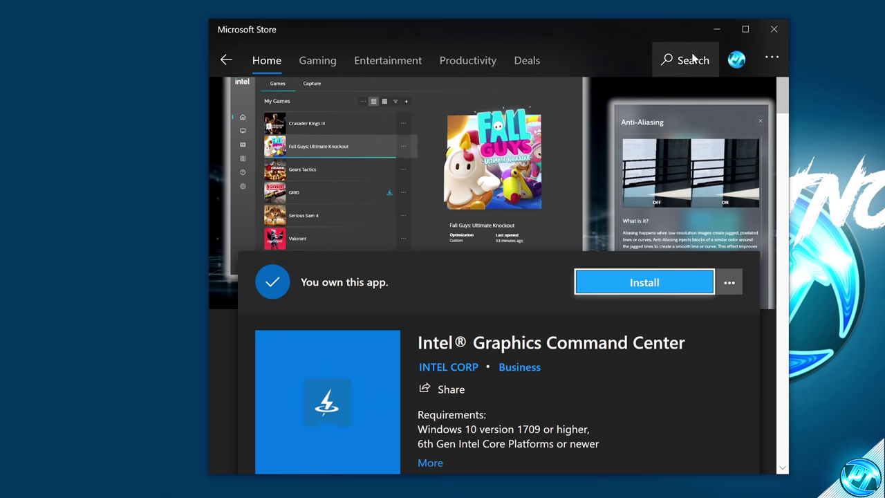
pyautogui.click(695, 59)
pyautogui.write('intel graphics')
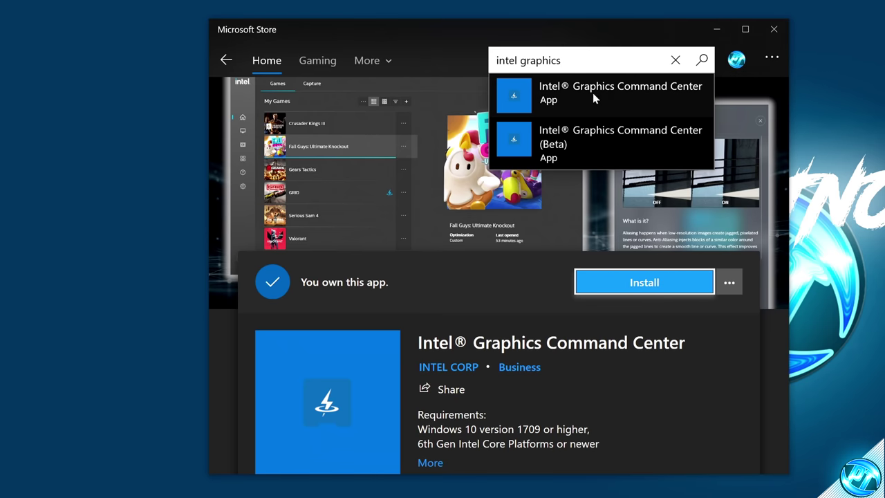
pyautogui.click(649, 87)
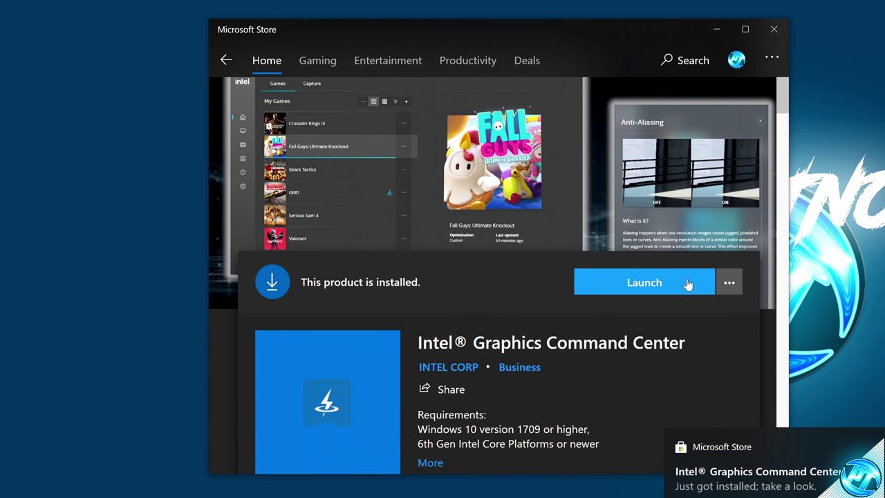
pyautogui.click(668, 280)
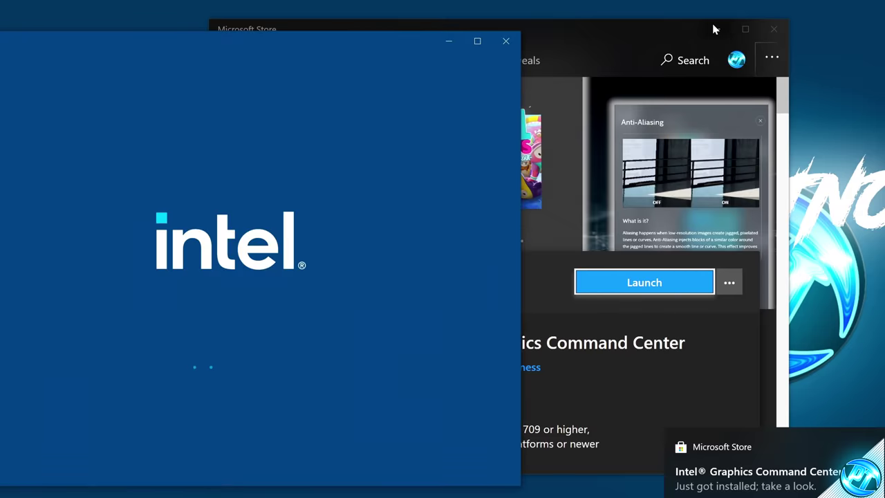
# Step: Accept the Command Center license and turn Promotions off in General Settings
pyautogui.scroll(-20, 544, 220)
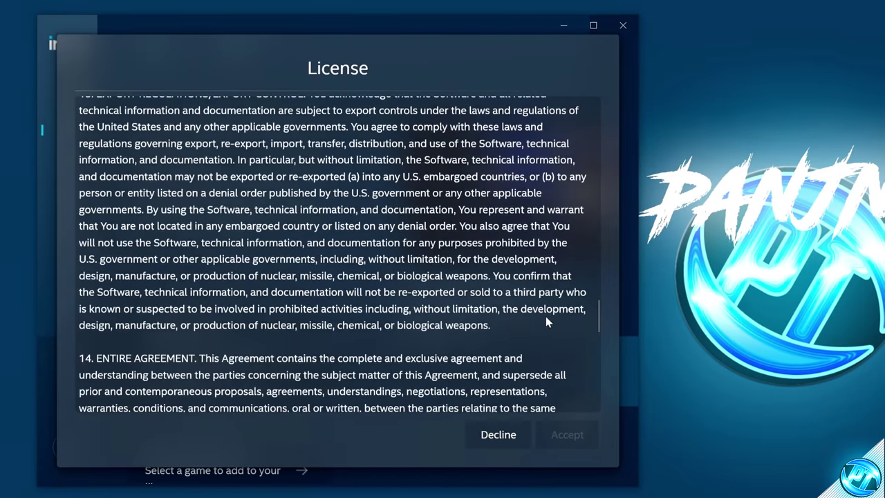
pyautogui.scroll(-3, 541, 363)
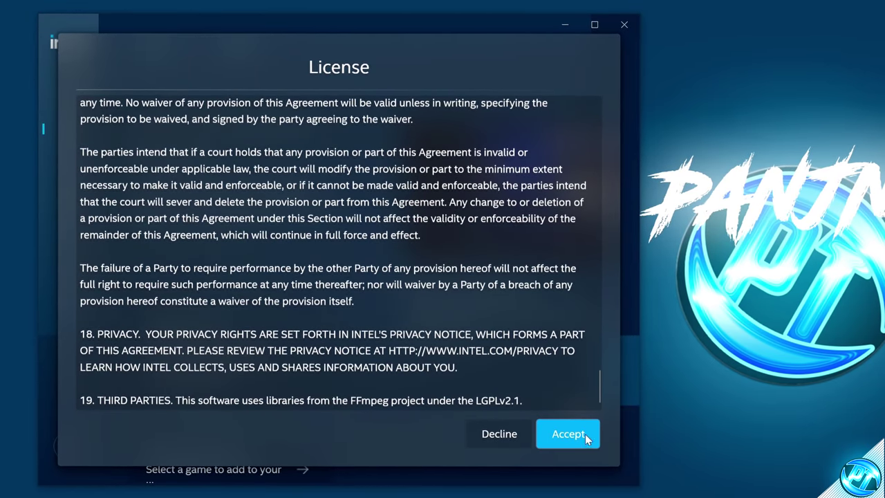
pyautogui.click(575, 434)
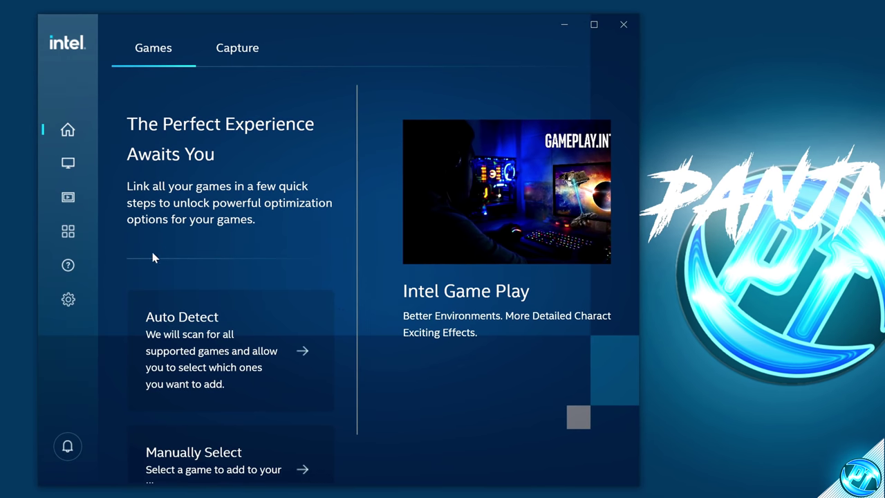
pyautogui.click(60, 301)
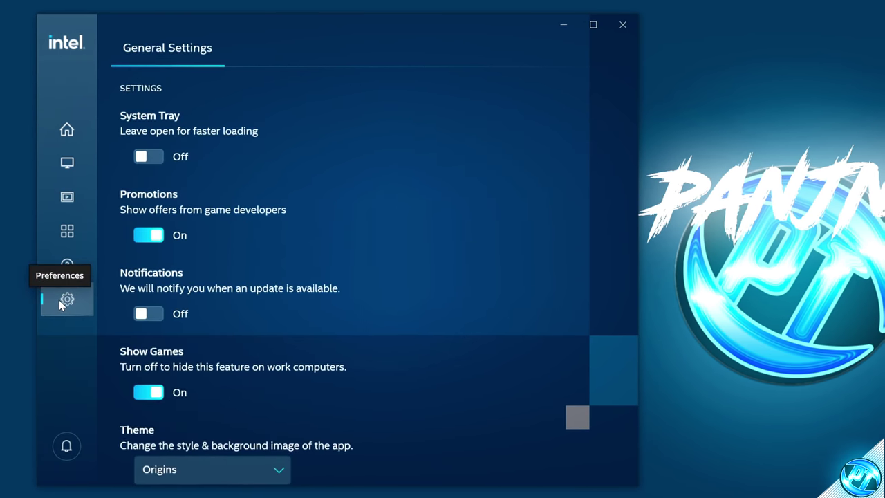
pyautogui.click(156, 236)
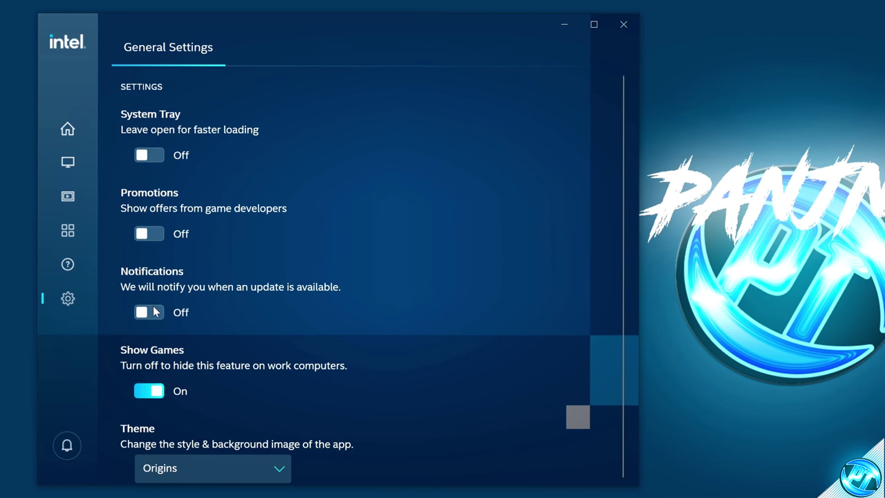
# Step: Set the connected display's resolution to 2560 x 1440
pyautogui.click(74, 171)
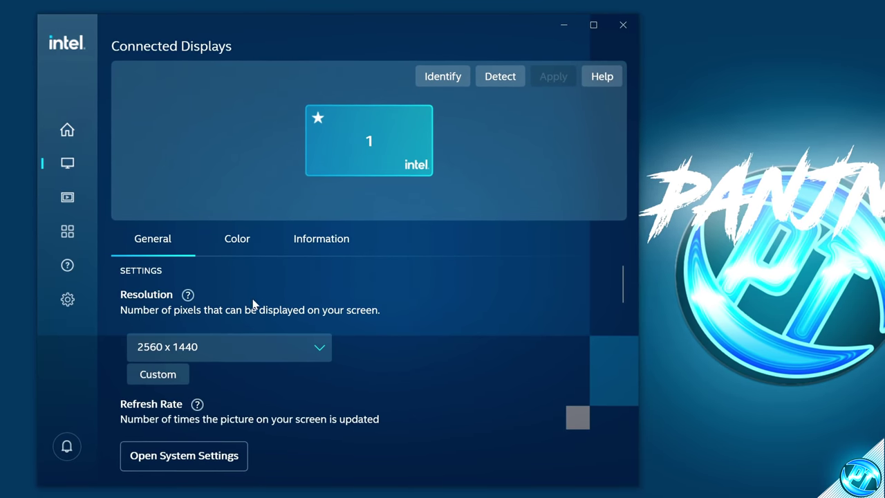
pyautogui.click(217, 348)
pyautogui.scroll(1, 219, 351)
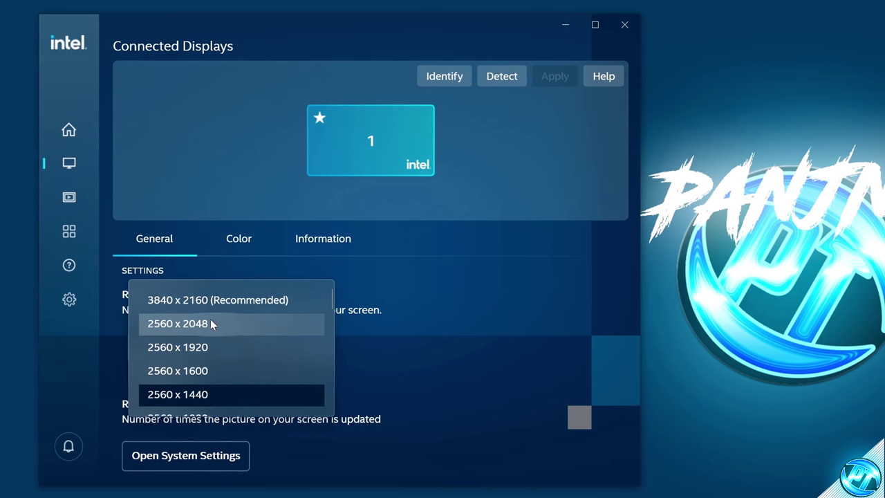
pyautogui.click(181, 397)
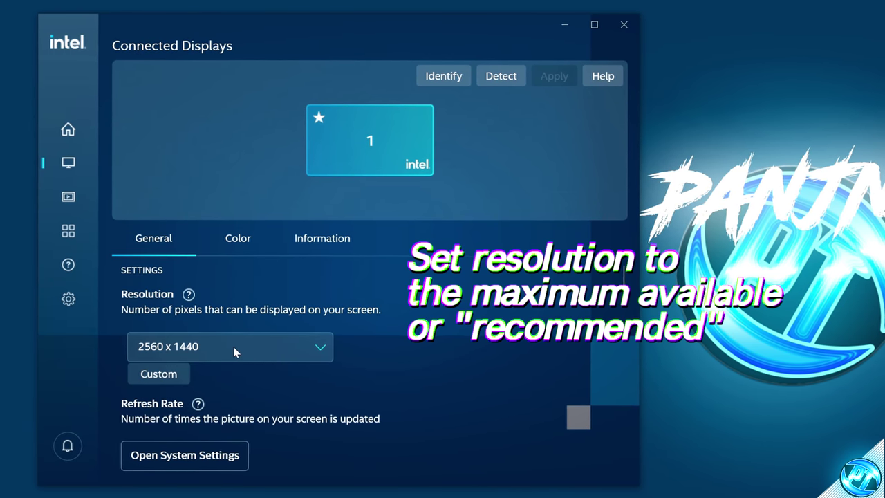
pyautogui.scroll(-1, 288, 380)
pyautogui.scroll(-1, 289, 380)
pyautogui.click(265, 304)
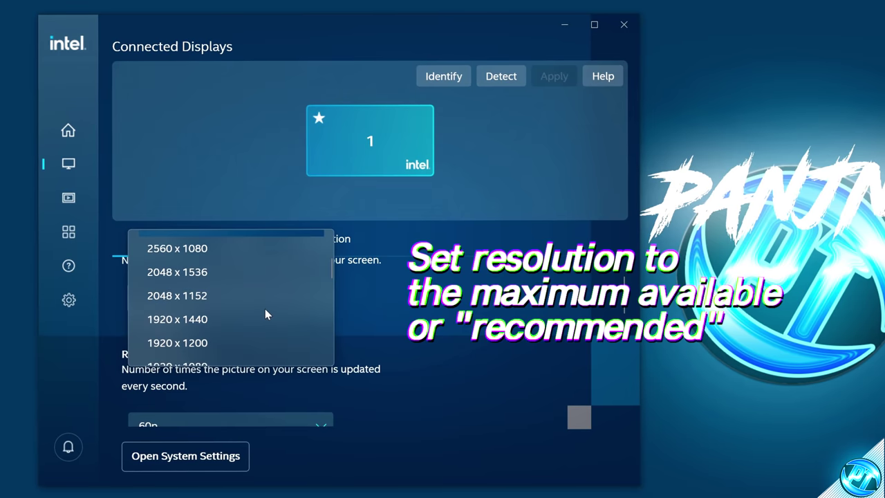
pyautogui.scroll(-1, 191, 339)
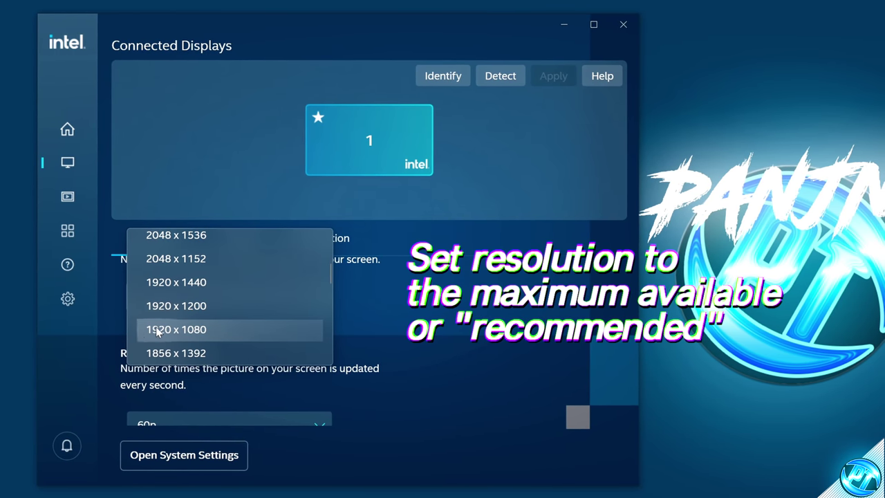
pyautogui.scroll(3, 220, 330)
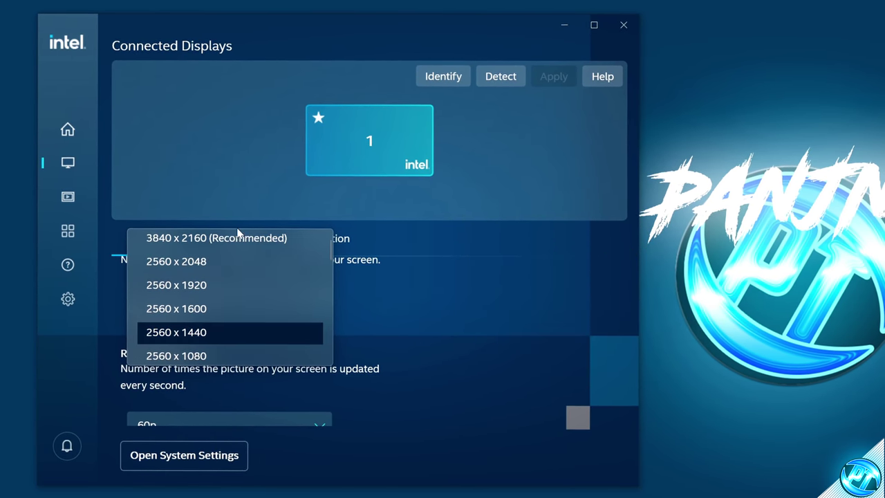
pyautogui.click(221, 333)
# Step: Set the display refresh rate to 60p, its highest option
pyautogui.scroll(-1, 207, 318)
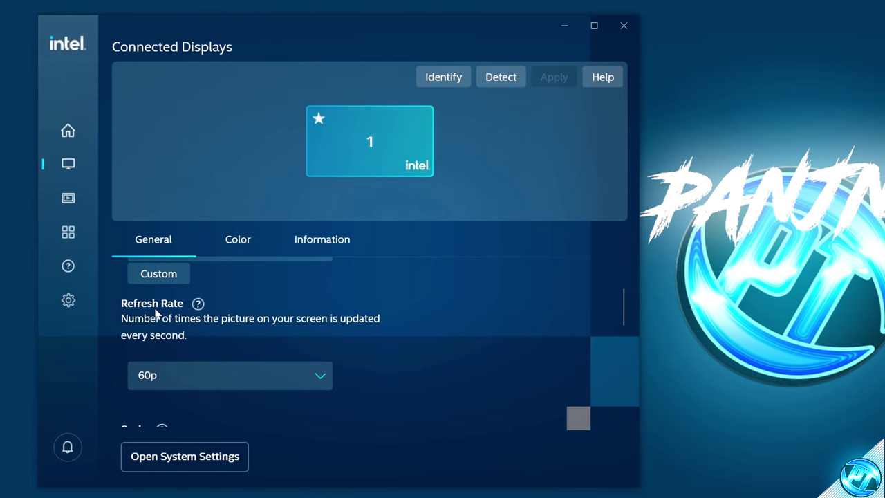
pyautogui.click(210, 379)
pyautogui.scroll(1, 203, 346)
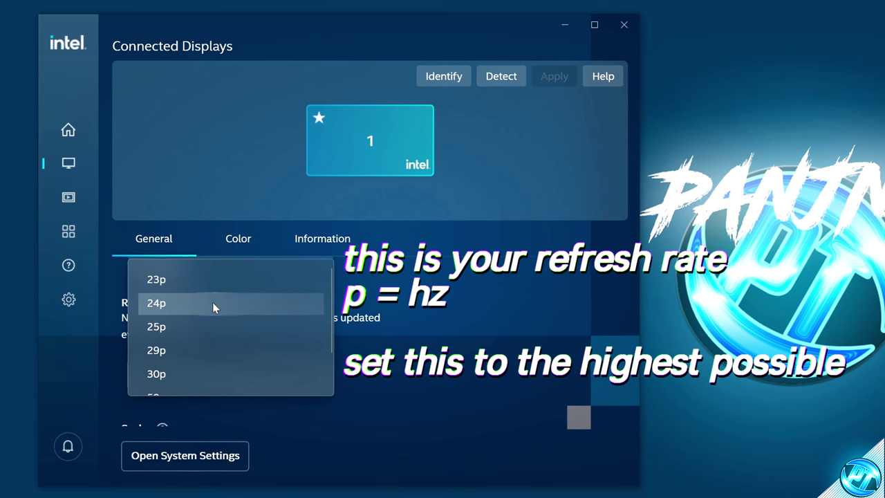
pyautogui.scroll(-1, 181, 352)
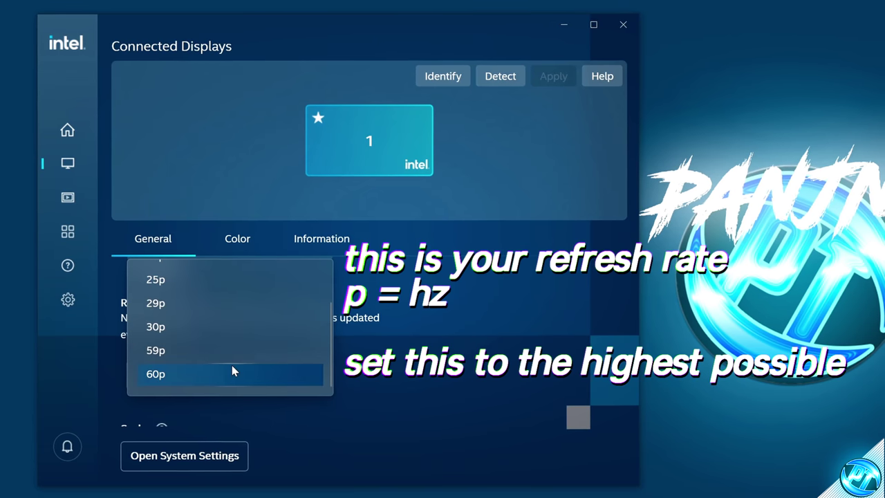
pyautogui.click(168, 373)
pyautogui.scroll(-1, 270, 320)
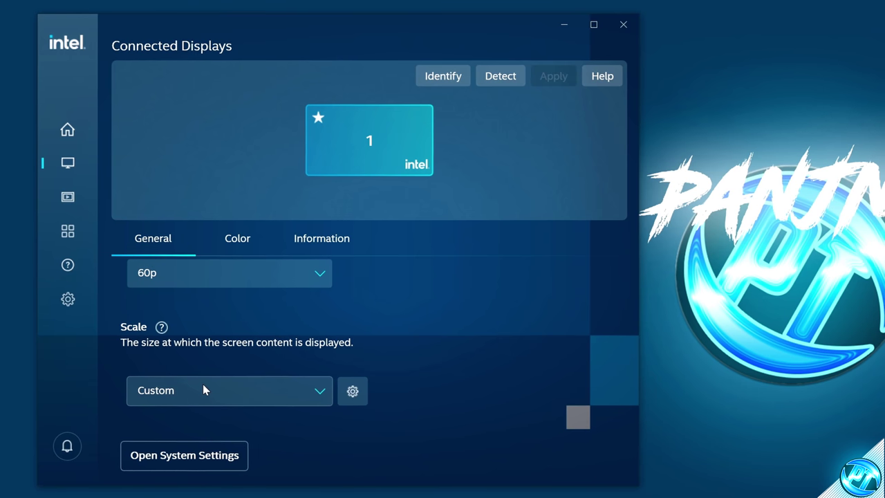
pyautogui.click(352, 391)
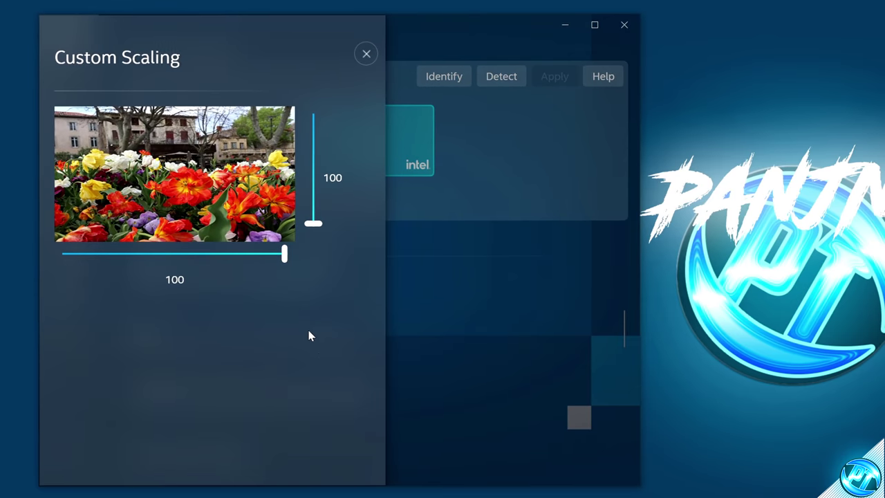
pyautogui.moveTo(286, 254); pyautogui.dragTo(107, 263)
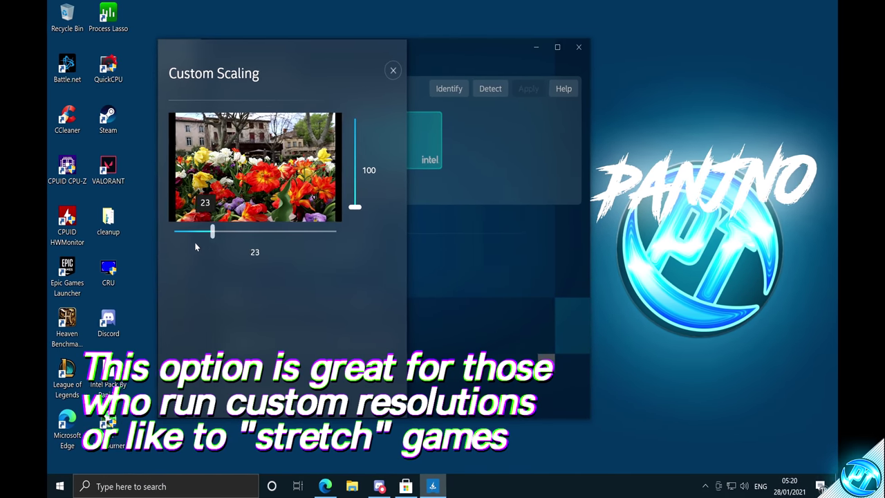
pyautogui.moveTo(195, 240)
pyautogui.mouseDown()
pyautogui.moveTo(164, 233)
pyautogui.moveTo(330, 232)
pyautogui.moveTo(184, 232)
pyautogui.mouseUp()
pyautogui.moveTo(350, 213); pyautogui.dragTo(325, 170)
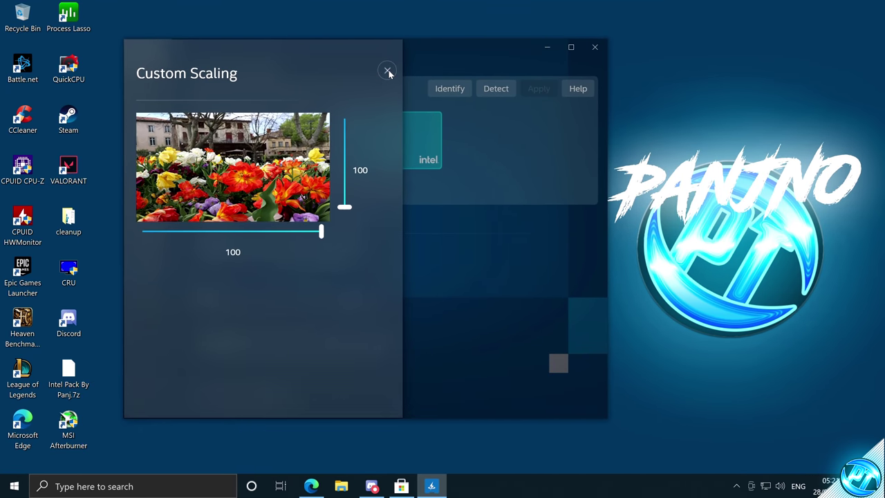
pyautogui.click(388, 72)
# Step: Keep the display's Quantization Range at Default and bring up its Color profiles
pyautogui.scroll(3, 381, 301)
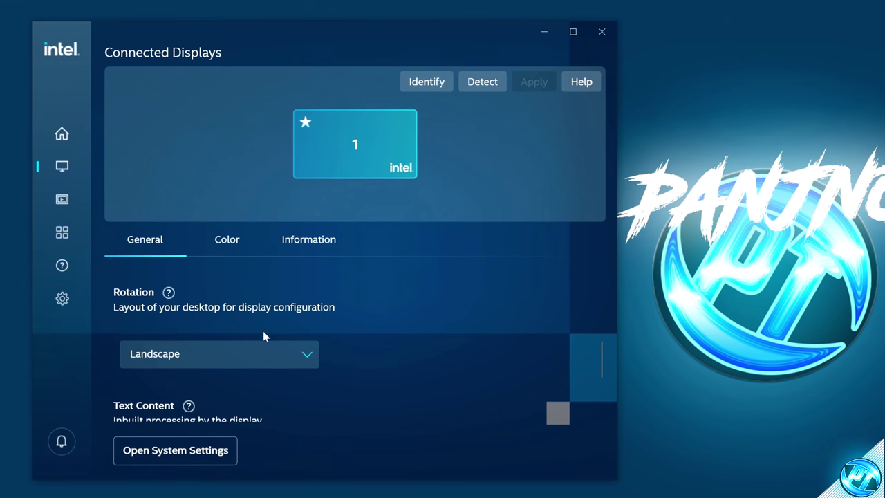
pyautogui.scroll(-2, 263, 336)
pyautogui.scroll(1, 181, 338)
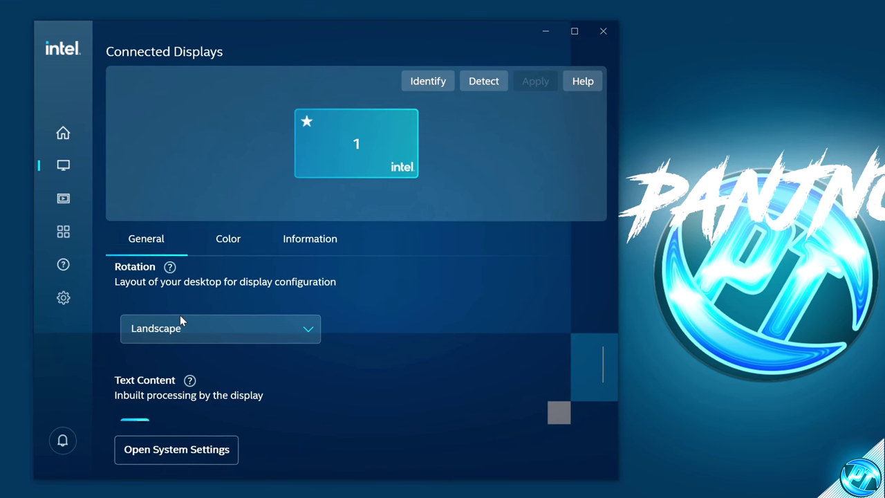
pyautogui.scroll(-2, 207, 314)
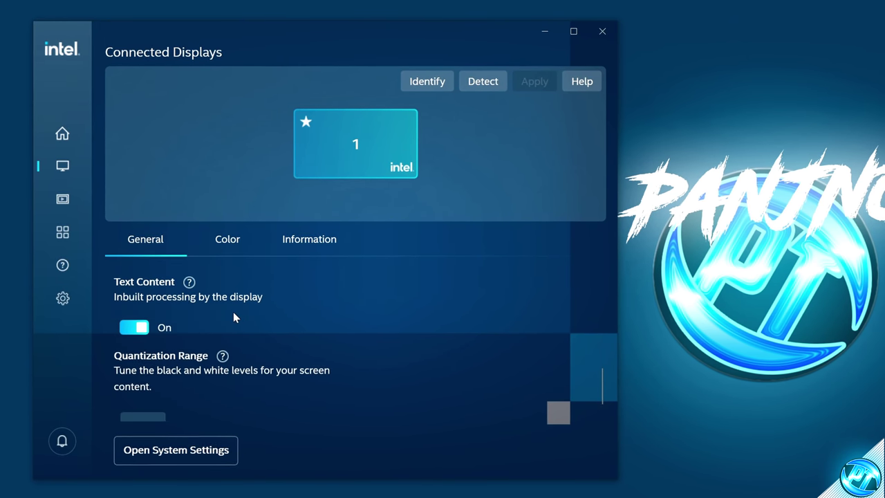
pyautogui.scroll(-1, 198, 332)
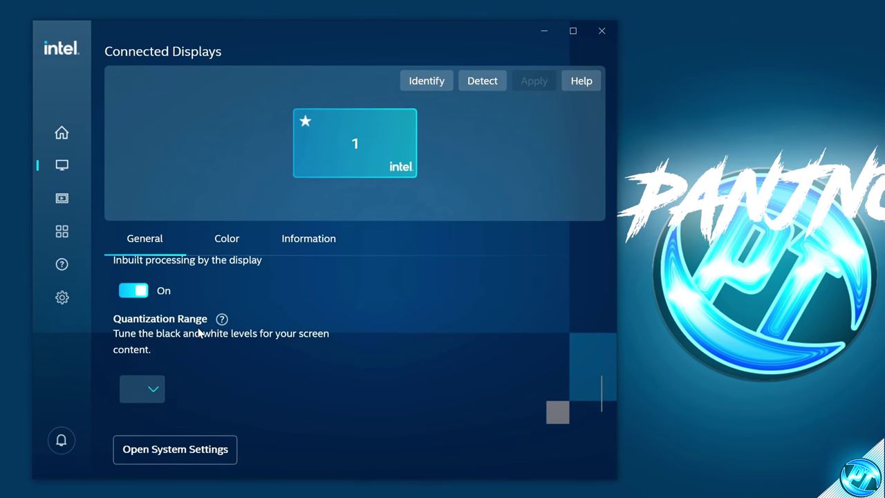
pyautogui.click(155, 386)
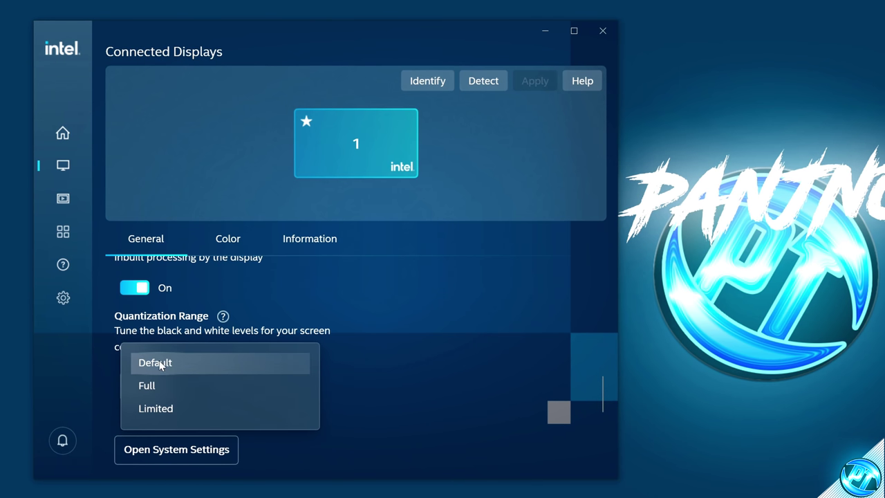
pyautogui.click(164, 363)
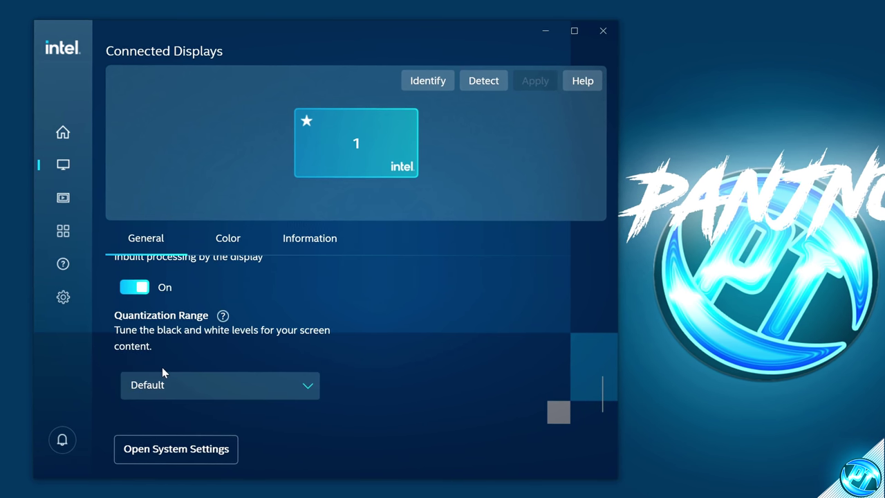
pyautogui.click(228, 239)
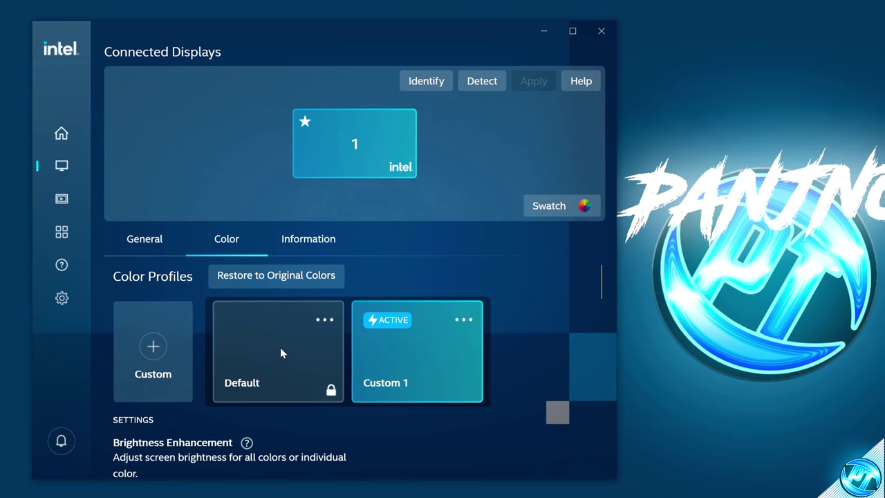
# Step: Add a new Custom 2 colour profile and slightly adjust its All Colors brightness slider
pyautogui.click(149, 349)
pyautogui.scroll(-3, 200, 378)
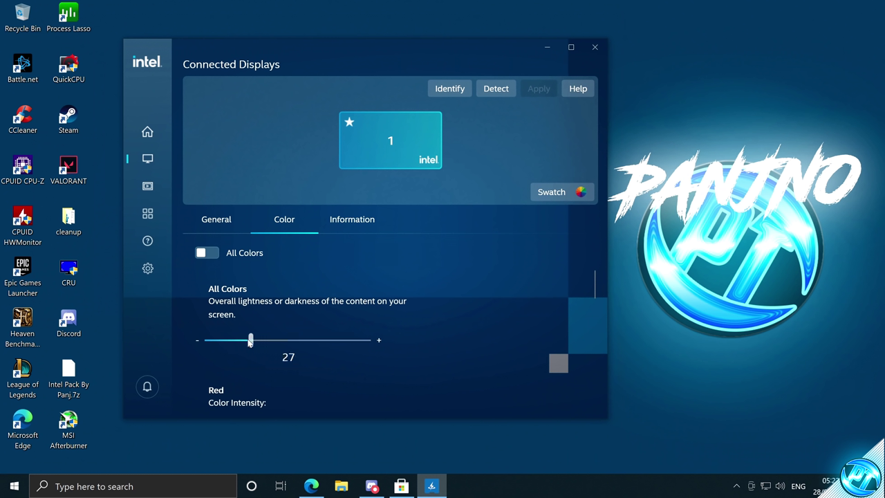
pyautogui.moveTo(250, 342)
pyautogui.mouseDown()
pyautogui.moveTo(208, 340)
pyautogui.moveTo(251, 340)
pyautogui.mouseUp()
pyautogui.scroll(-5, 240, 341)
pyautogui.scroll(-5, 240, 341)
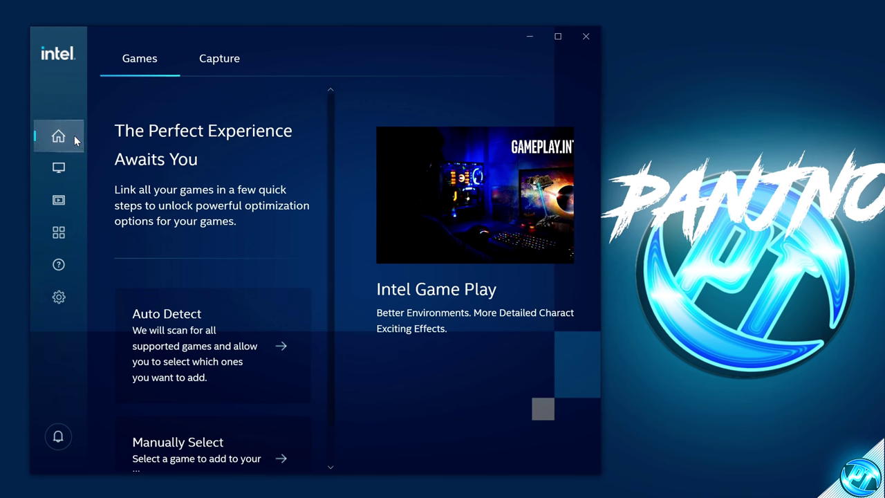
# Step: Add a custom 720p capture profile that saves footage to the Local Disk
pyautogui.click(215, 63)
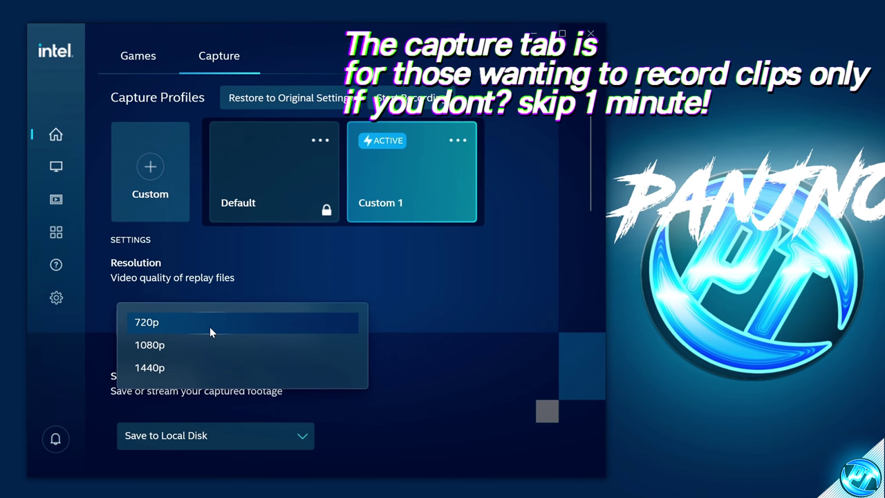
pyautogui.click(209, 326)
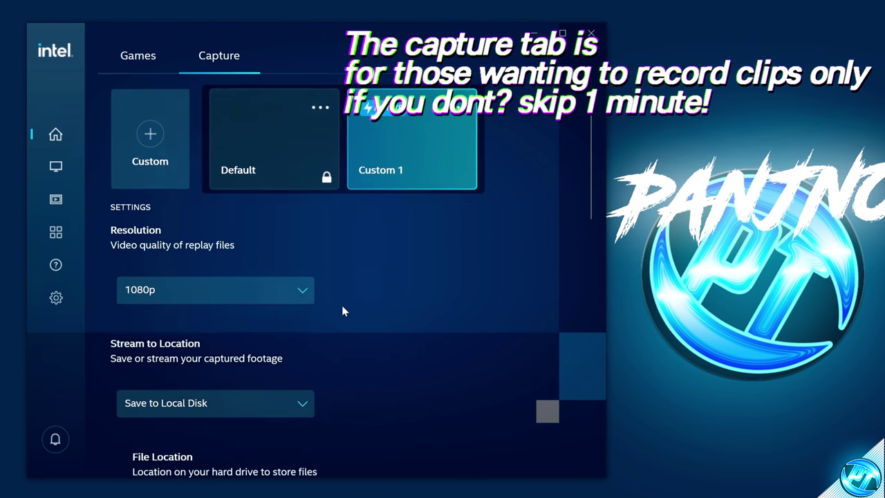
pyautogui.scroll(-3, 121, 211)
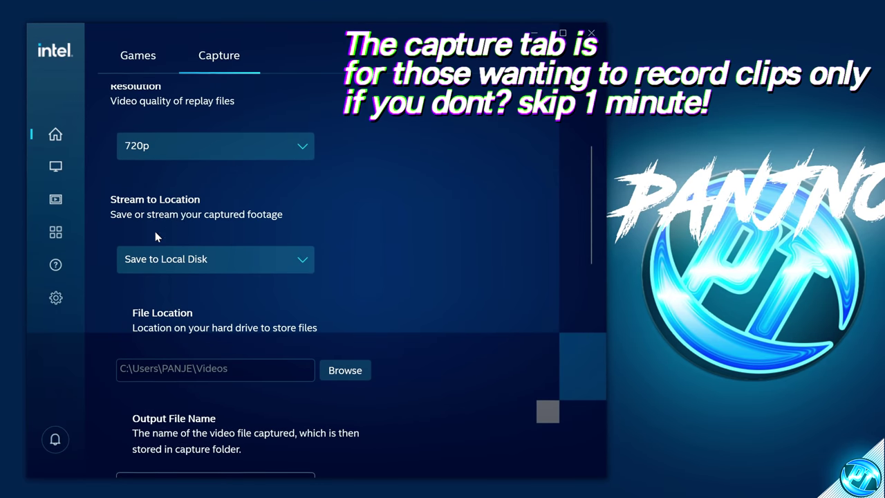
pyautogui.click(158, 259)
pyautogui.click(161, 260)
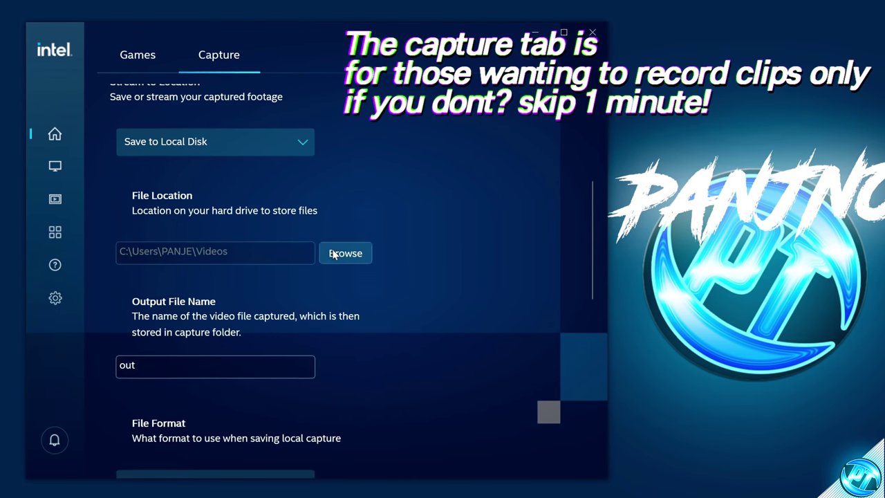
# Step: Set the Desktop as the folder for captured files
pyautogui.click(334, 254)
pyautogui.click(121, 147)
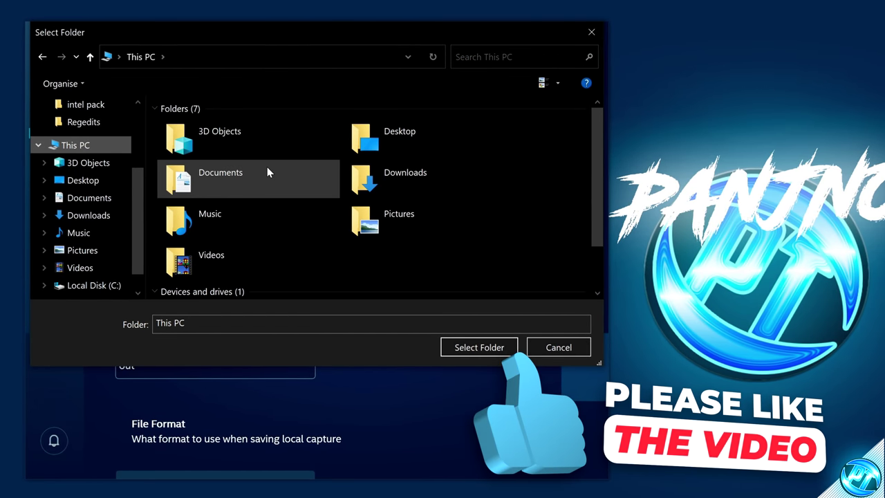
pyautogui.click(388, 133)
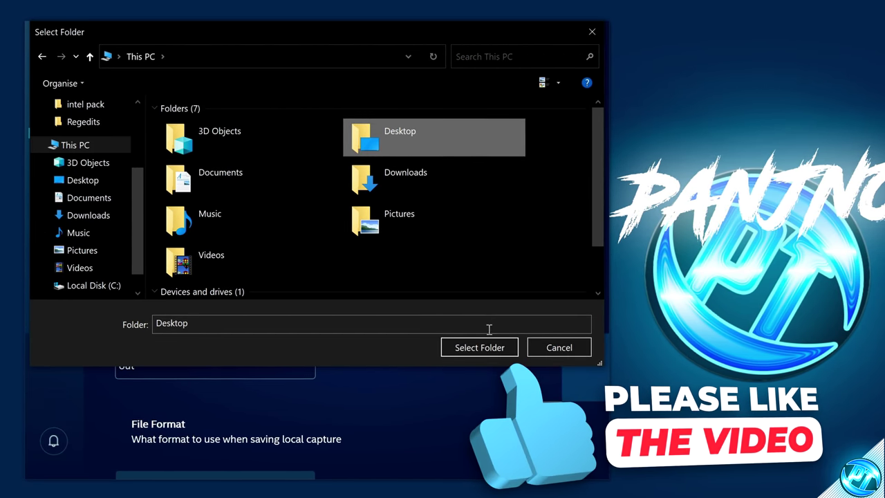
pyautogui.click(480, 347)
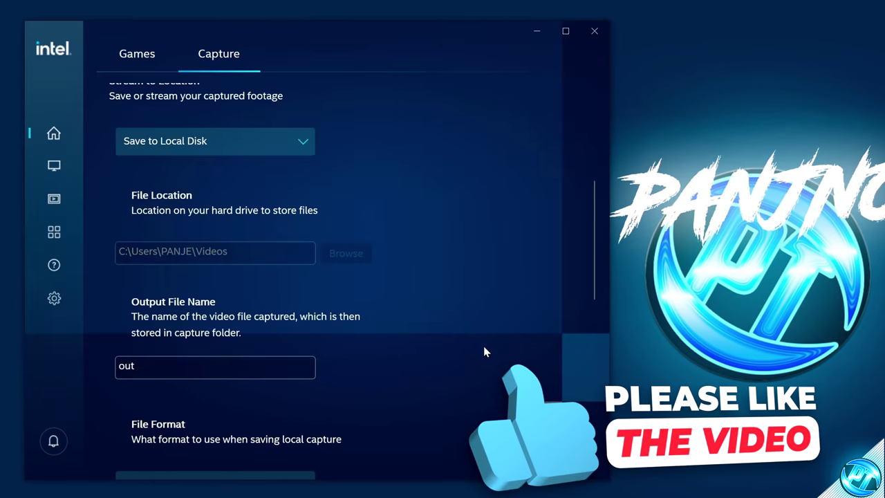
pyautogui.scroll(5, 484, 352)
pyautogui.scroll(-10, 484, 351)
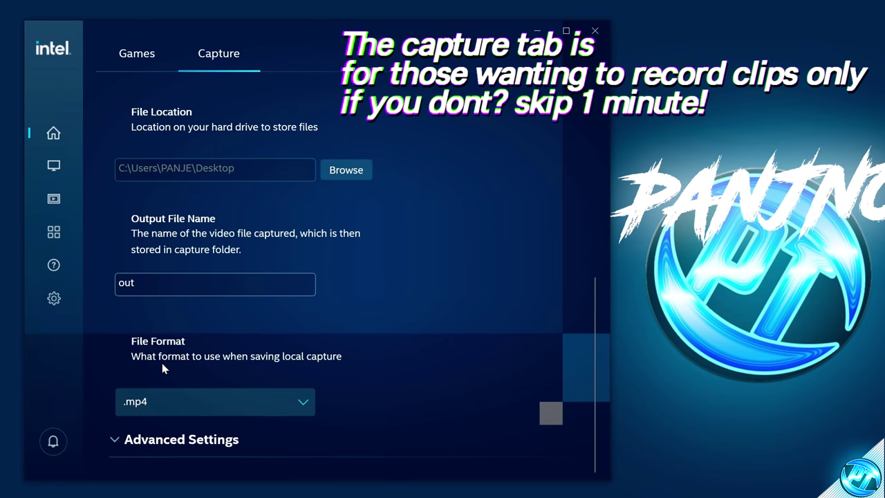
# Step: In Advanced Settings, set capture to 60 fps with 5000 Kbps bitrate and audio on
pyautogui.click(148, 439)
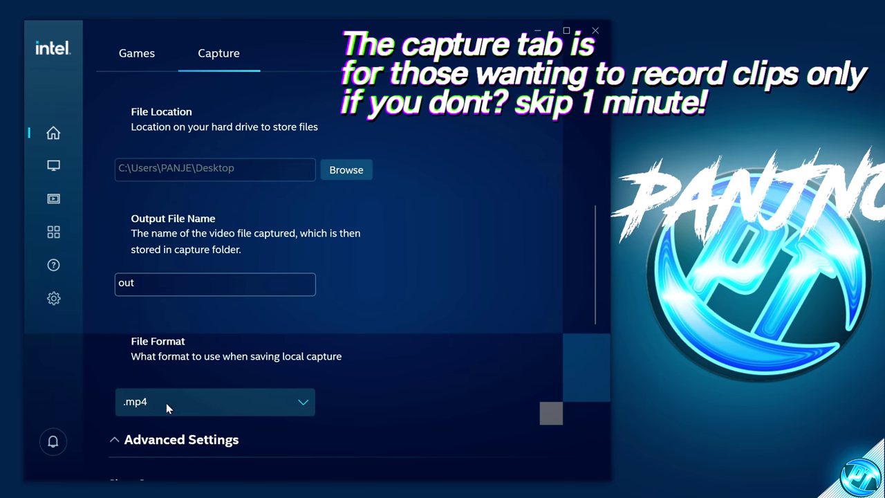
pyautogui.scroll(-5, 180, 346)
pyautogui.click(186, 274)
pyautogui.click(169, 280)
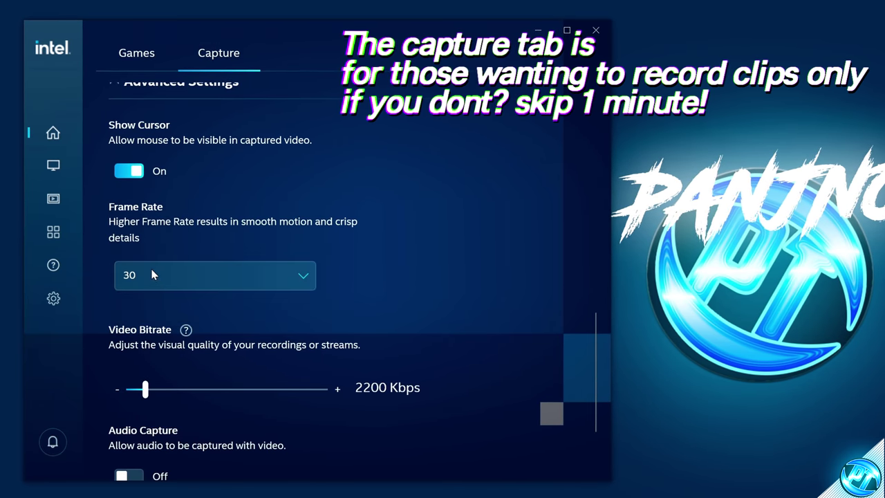
pyautogui.scroll(-1, 151, 269)
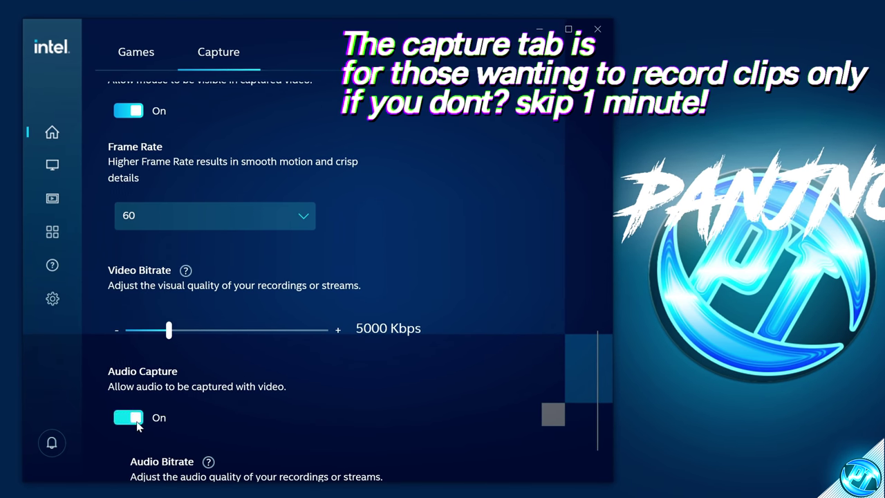
pyautogui.scroll(-1, 362, 350)
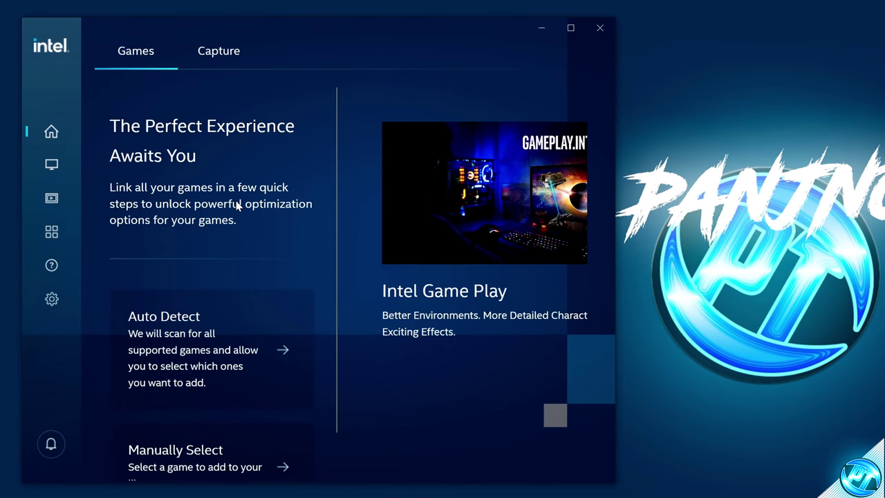
# Step: Add Valorant to the game library and open its Edit Settings page
pyautogui.scroll(-1, 283, 191)
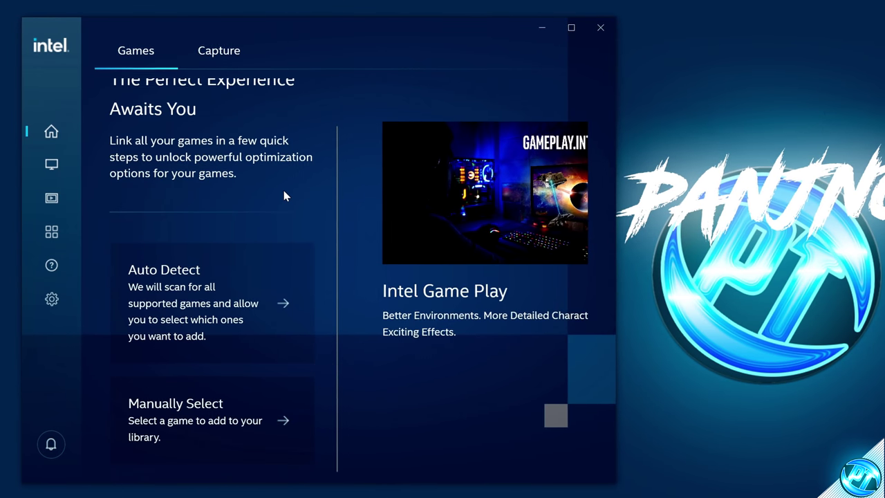
pyautogui.click(207, 288)
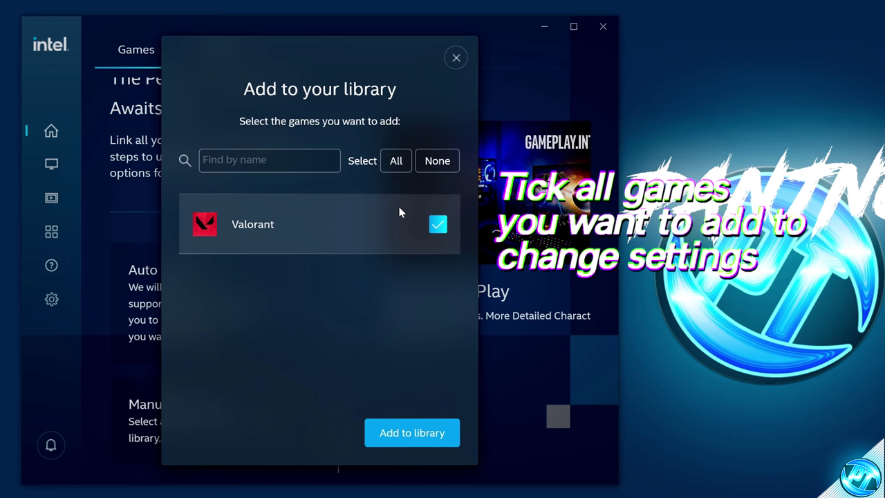
pyautogui.click(415, 433)
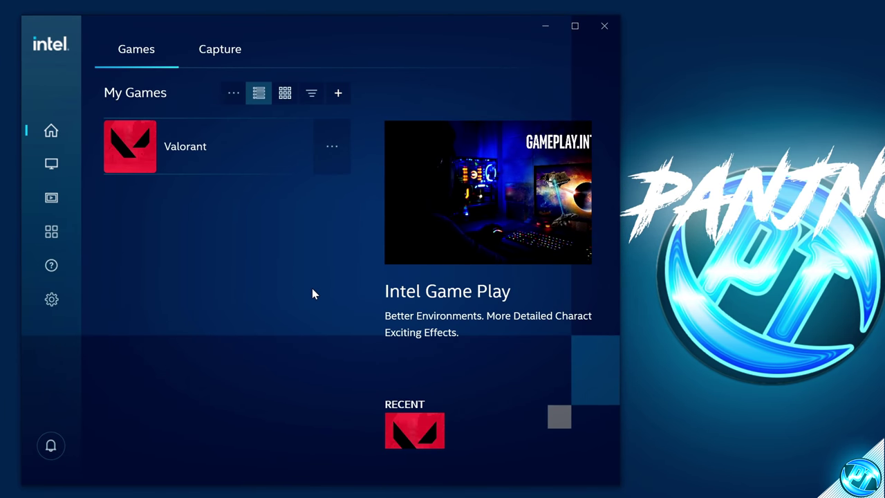
pyautogui.click(333, 151)
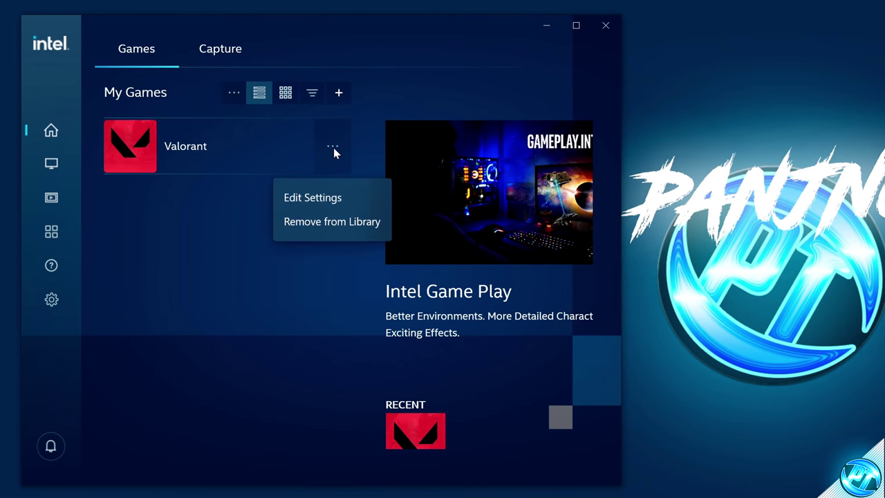
pyautogui.click(319, 198)
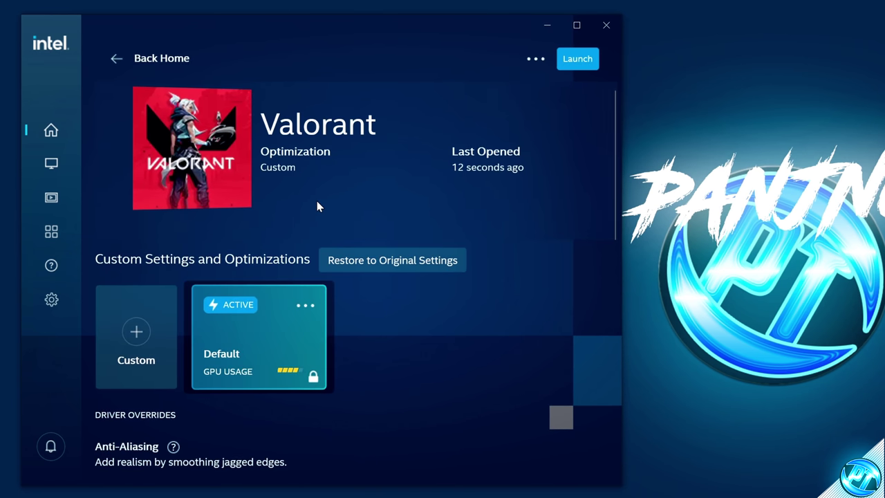
# Step: Add a custom Valorant profile with anti-aliasing and anisotropic filtering both Always Off
pyautogui.click(136, 335)
pyautogui.scroll(-2, 144, 334)
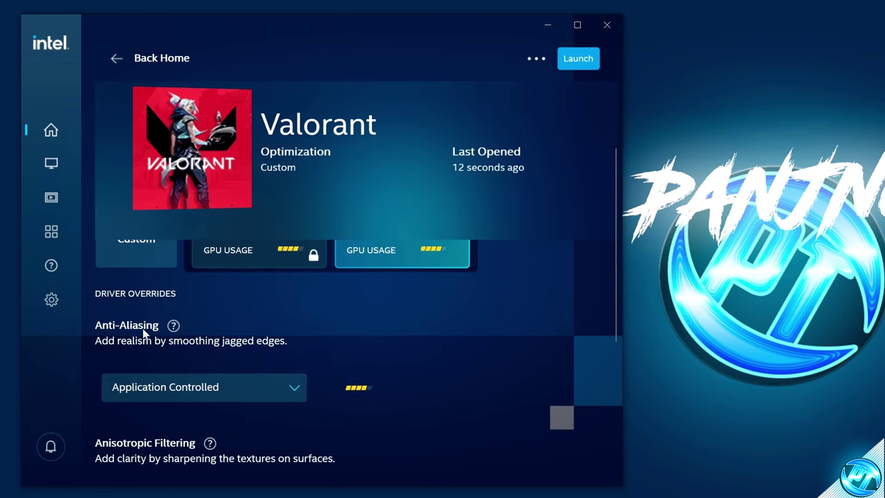
pyautogui.click(185, 378)
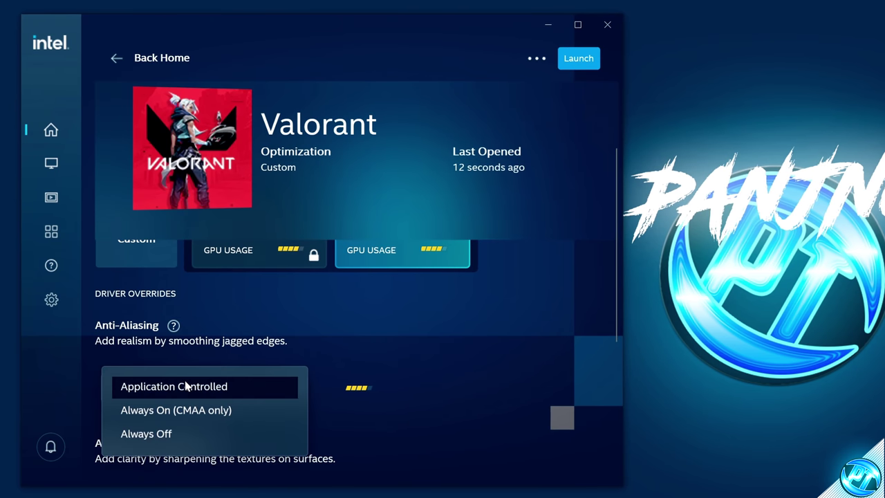
pyautogui.click(160, 431)
pyautogui.scroll(-1, 221, 357)
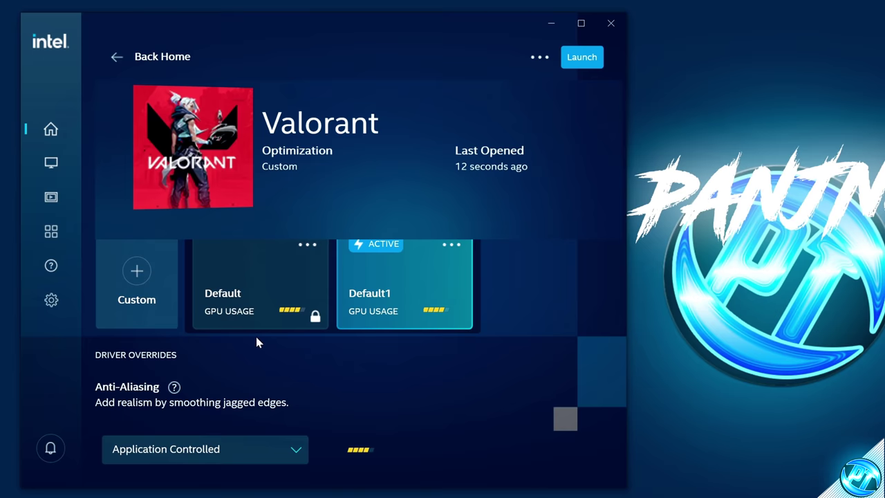
pyautogui.scroll(-5, 256, 337)
pyautogui.click(177, 323)
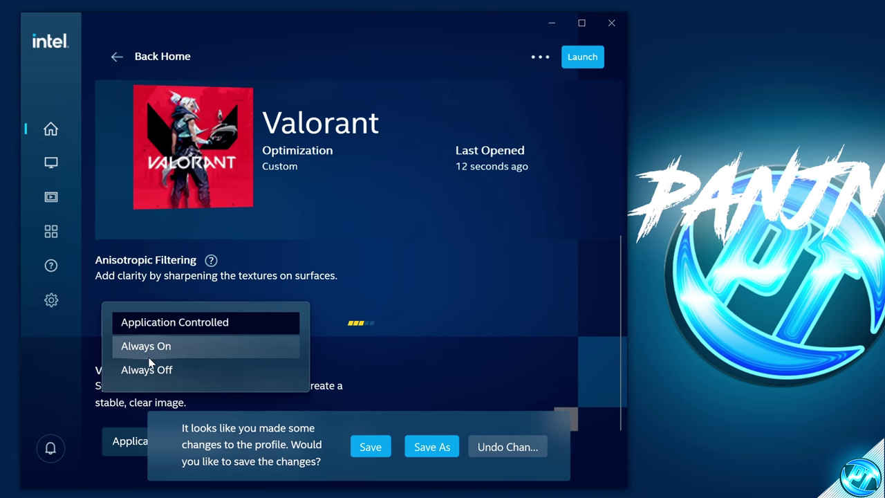
pyautogui.click(148, 365)
# Step: Choose a Vertical Sync setting and save the custom Valorant profile
pyautogui.scroll(-2, 224, 335)
pyautogui.click(223, 335)
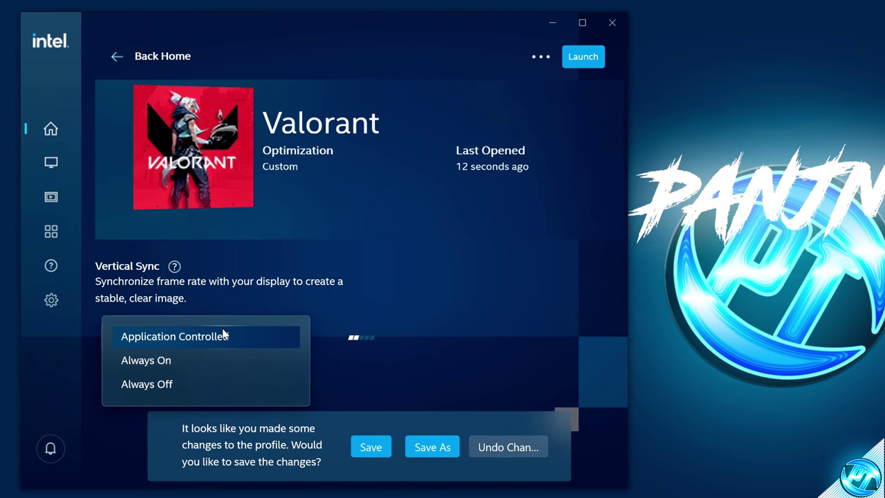
pyautogui.click(194, 377)
pyautogui.scroll(2, 393, 339)
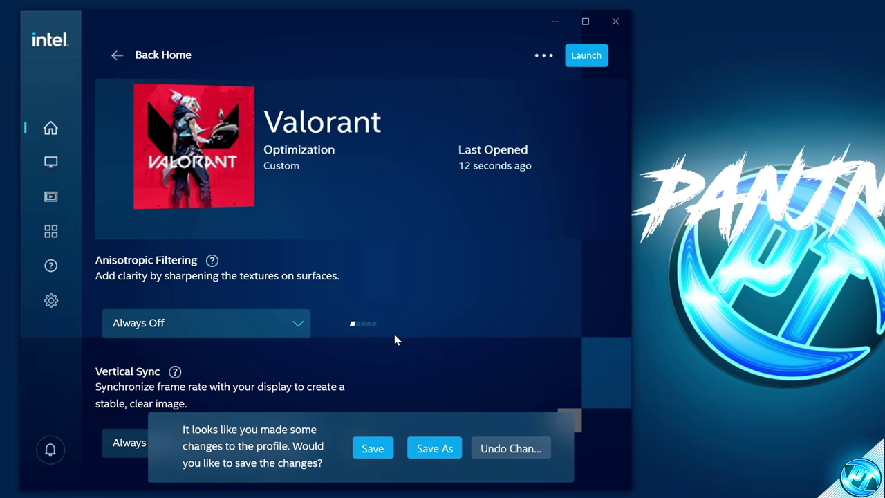
pyautogui.click(374, 449)
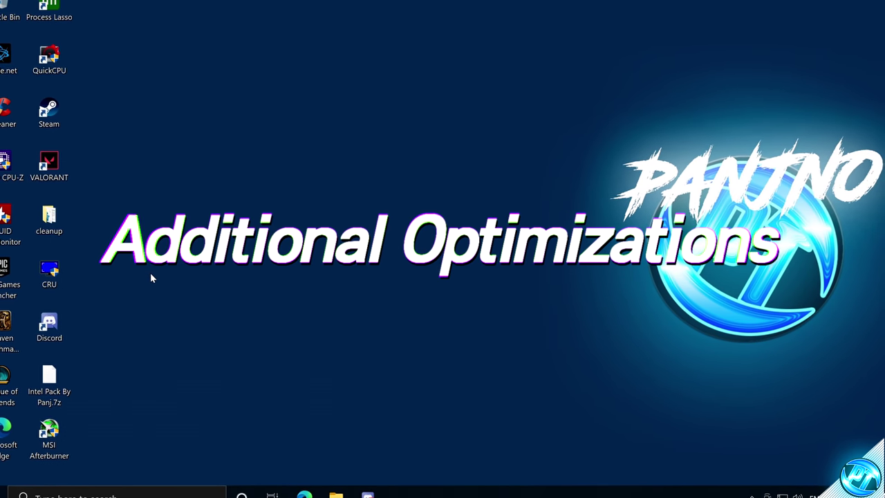
# Step: Find Game Mode through the 'game mode' search, switch it on, and close Settings
pyautogui.click(4, 492)
pyautogui.write('game mode')
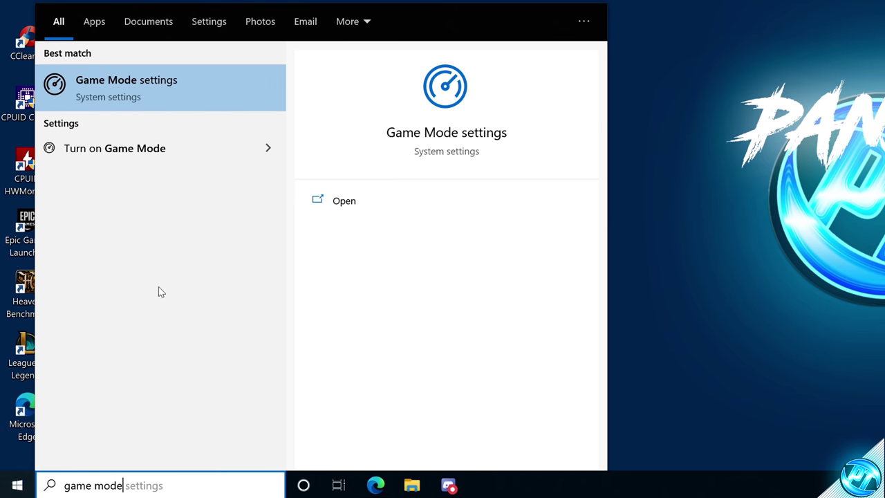
pyautogui.click(168, 84)
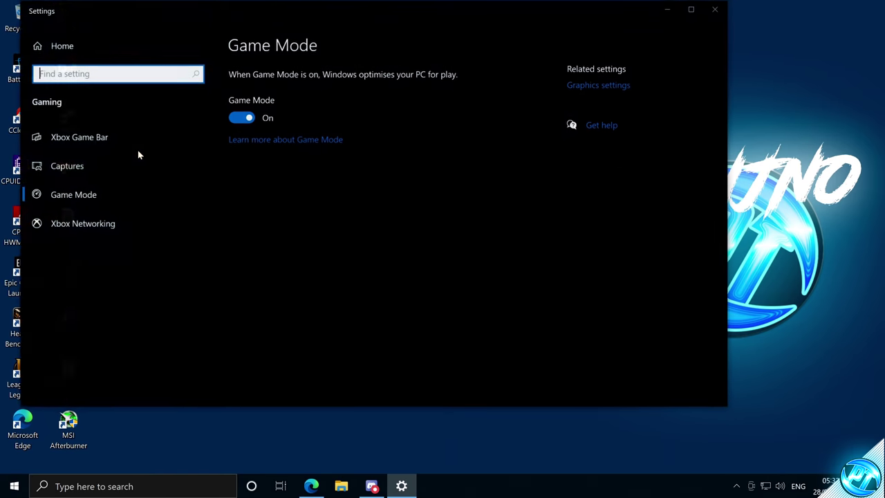
pyautogui.click(242, 119)
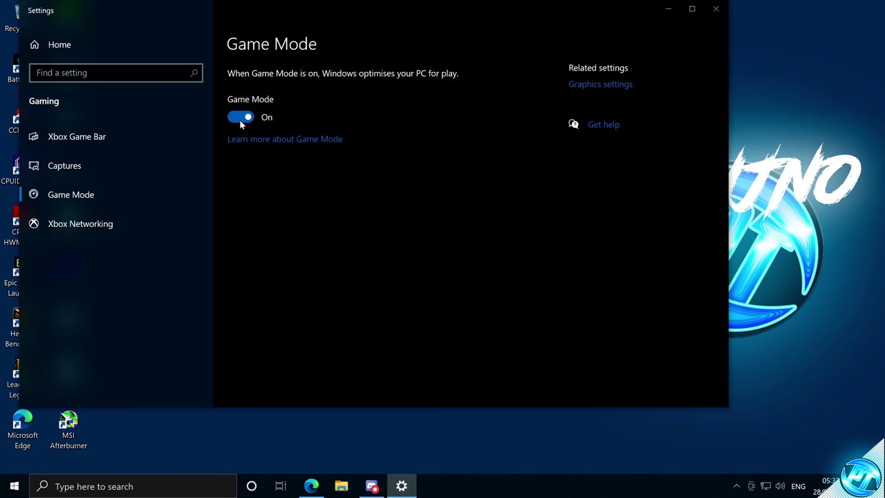
pyautogui.hotkey('alt', 'F4')
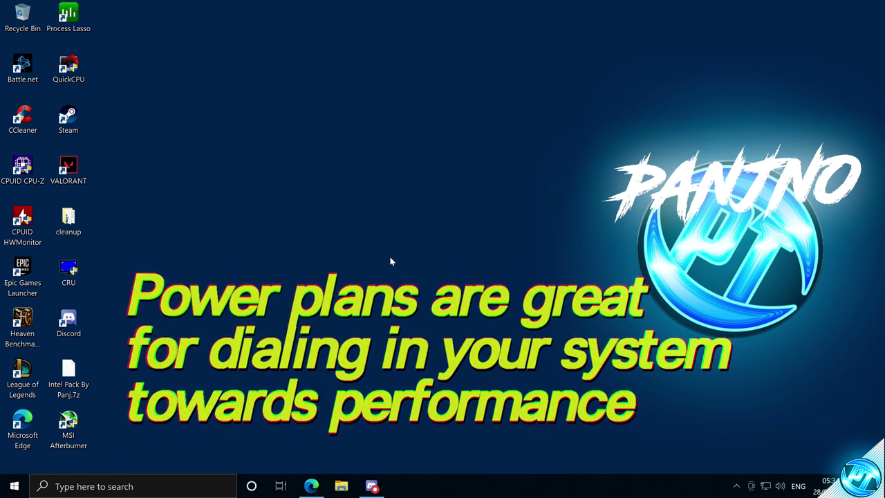
# Step: Open Power Options via a 'power pla' search, reveal additional plans, and activate Ultimate Performance
pyautogui.click(21, 487)
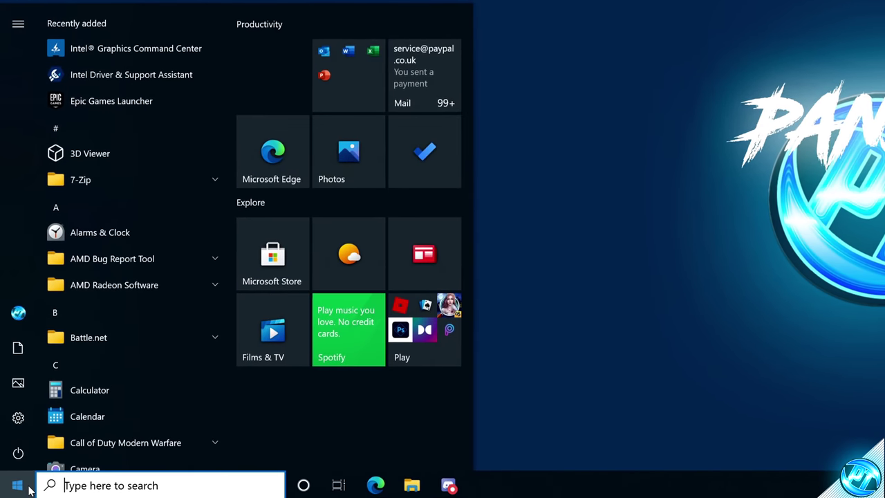
pyautogui.write('power plan')
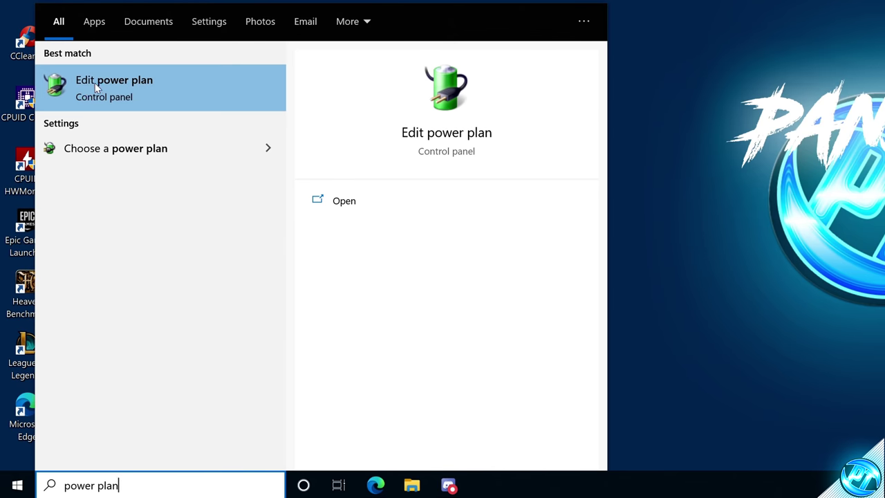
pyautogui.click(97, 85)
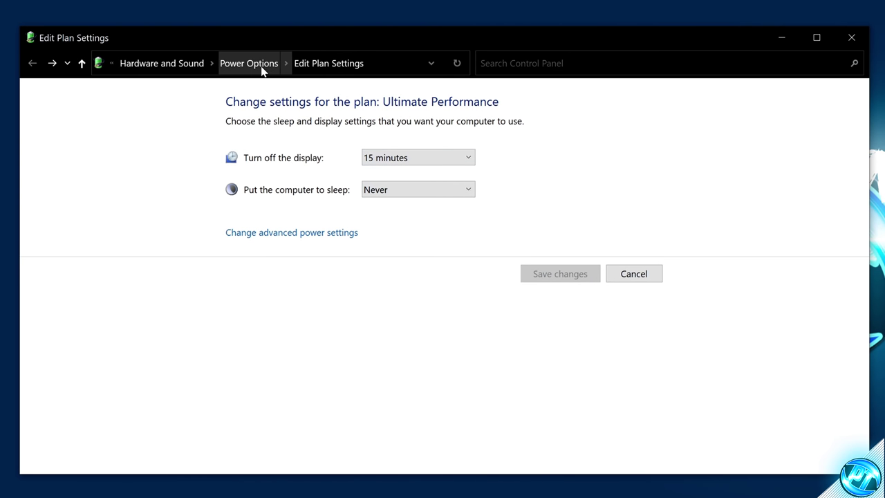
pyautogui.click(255, 65)
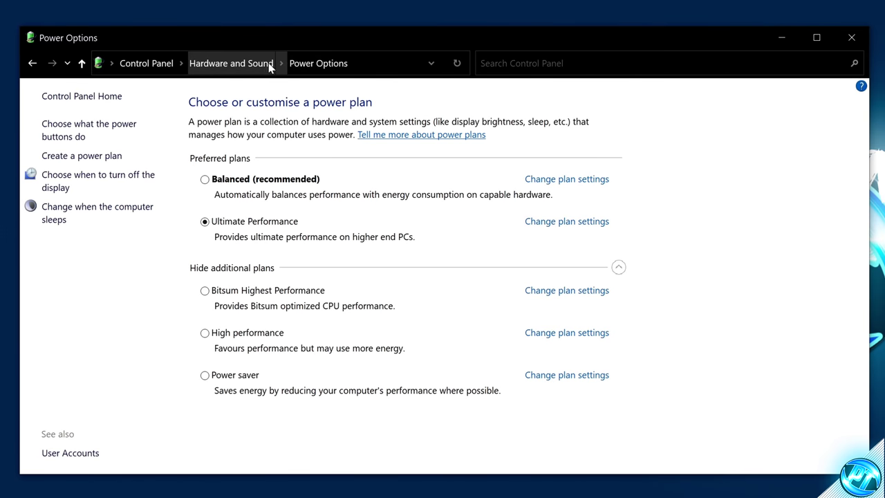
pyautogui.click(239, 270)
pyautogui.click(226, 269)
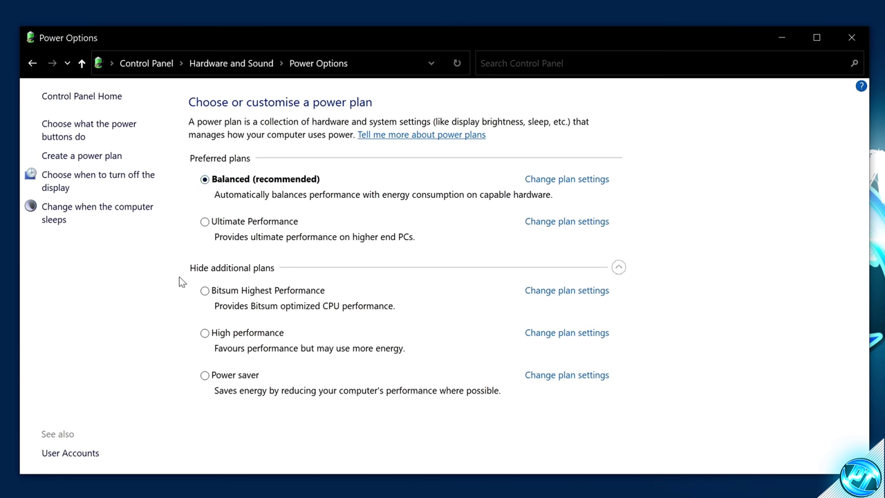
pyautogui.click(213, 332)
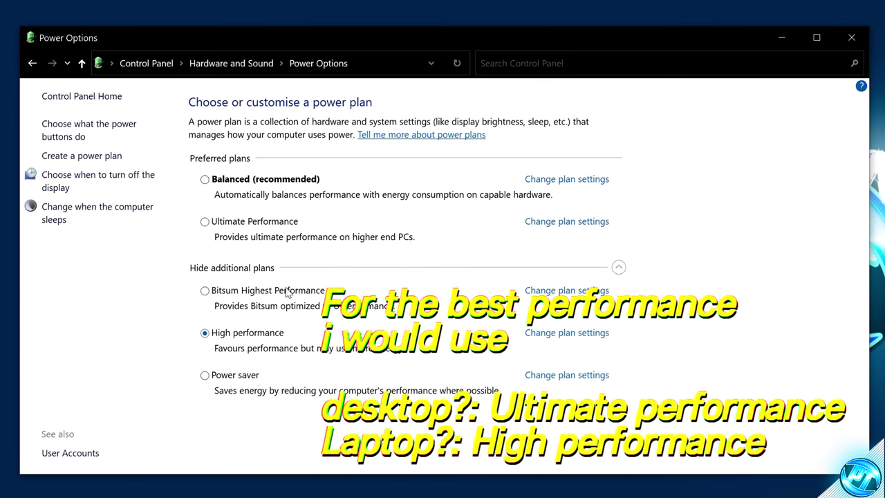
pyautogui.click(242, 222)
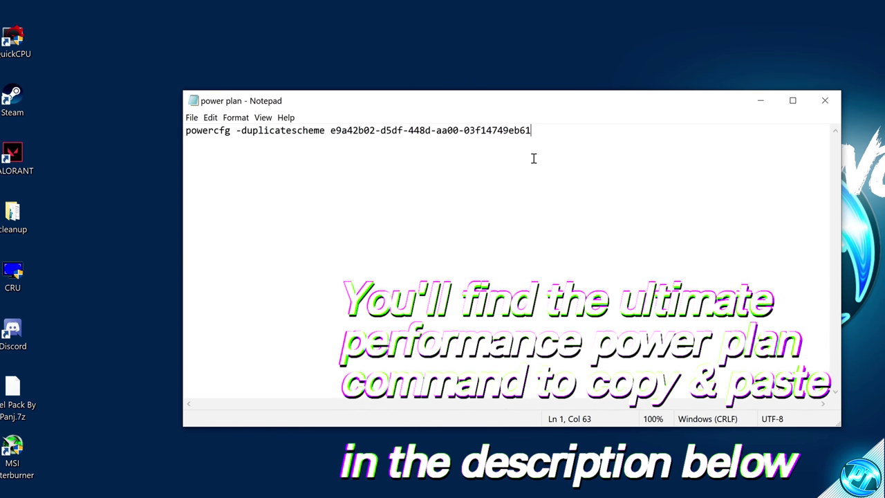
# Step: Copy the powercfg -duplicatescheme command from Notepad and launch Command Prompt as administrator
pyautogui.moveTo(538, 130); pyautogui.dragTo(185, 132)
pyautogui.rightClick(313, 132)
pyautogui.click(354, 166)
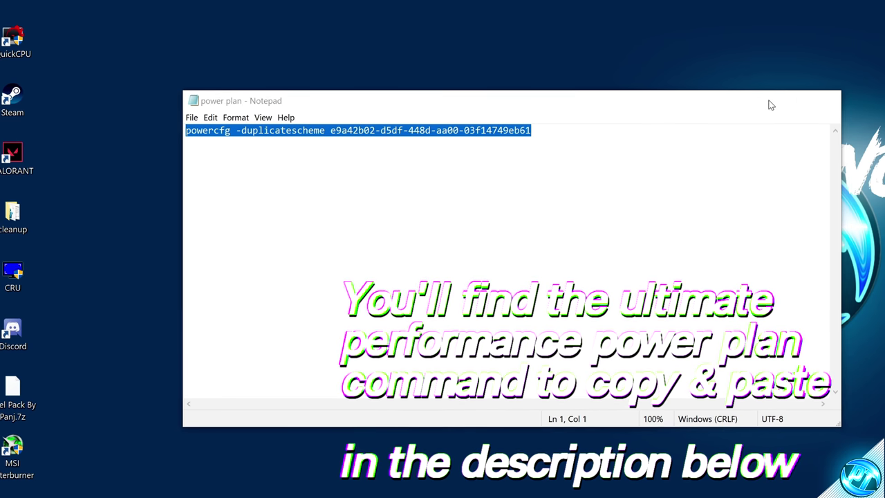
pyautogui.click(762, 102)
pyautogui.click(15, 486)
pyautogui.write('cmd')
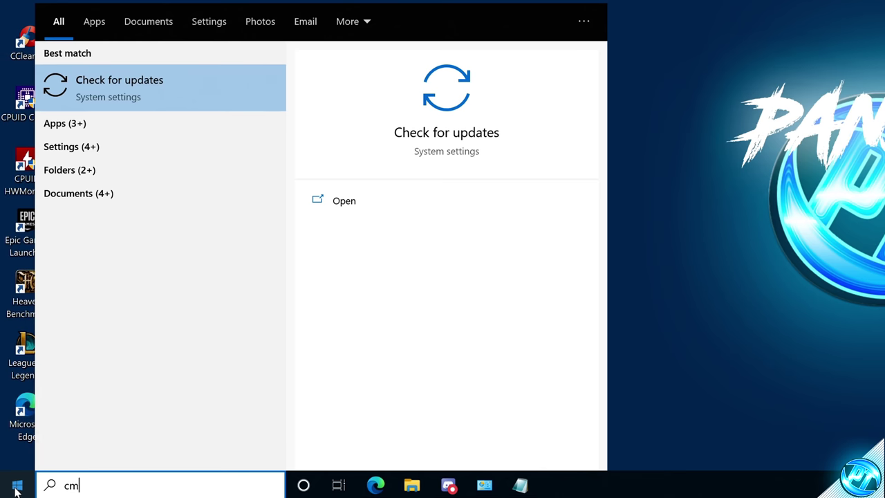
pyautogui.rightClick(230, 91)
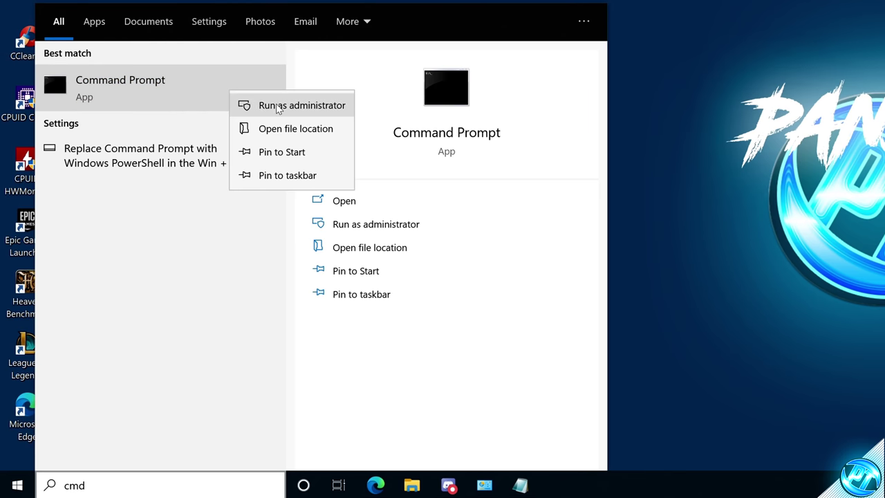
pyautogui.click(300, 107)
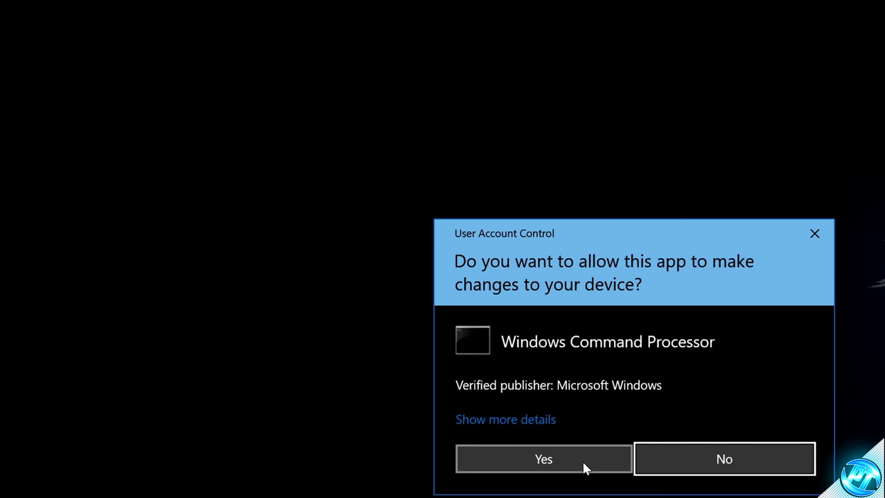
pyautogui.click(583, 459)
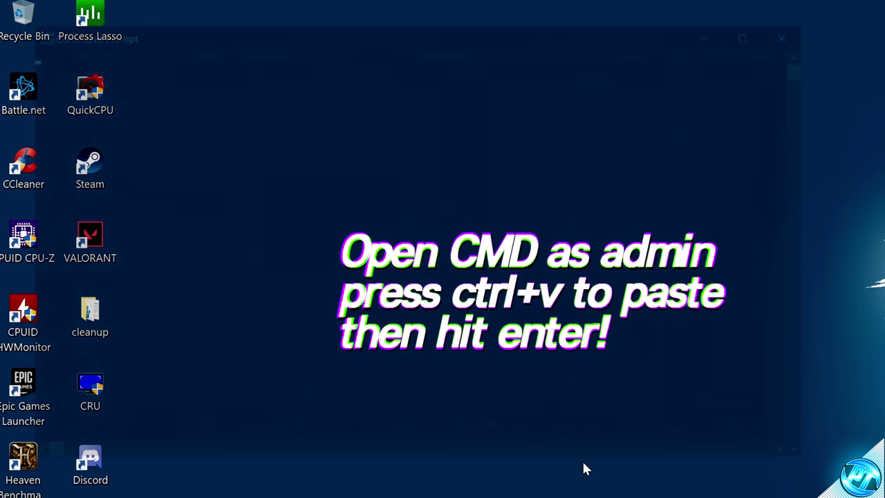
# Step: Run the pasted command, refresh Power Options, and activate the new Ultimate Performance plan
pyautogui.hotkey('ctrl', 'v')
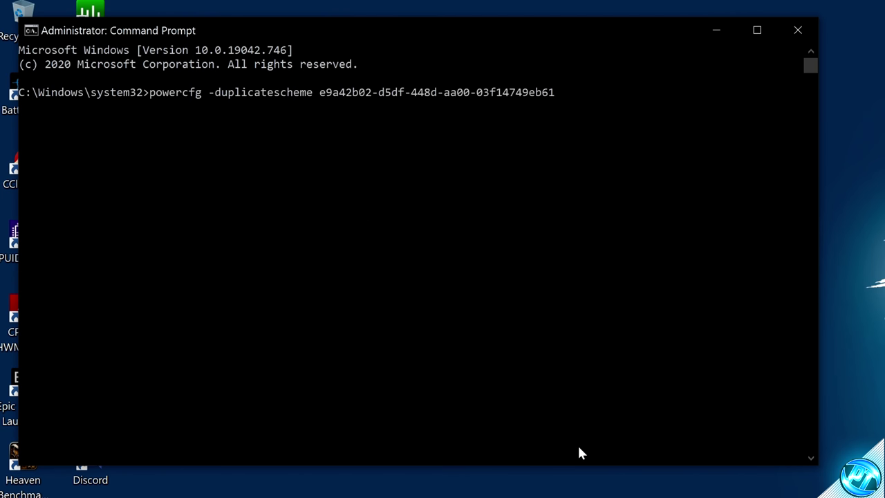
pyautogui.press('Return')
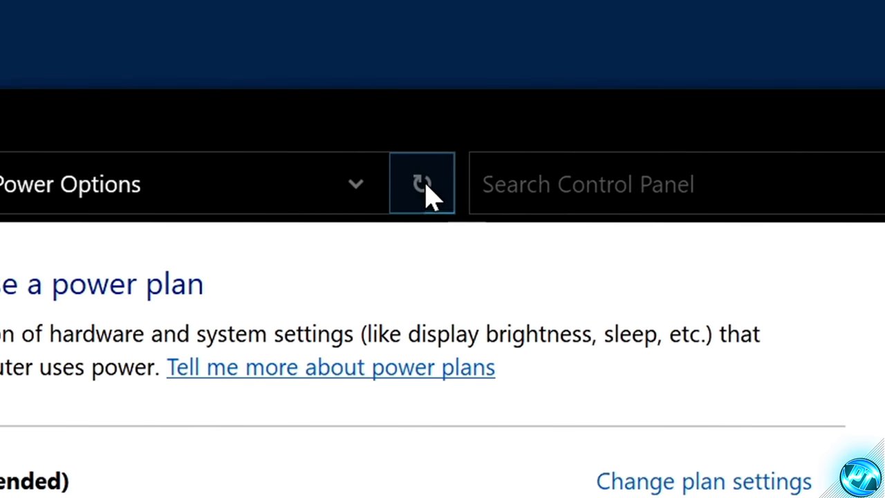
pyautogui.click(406, 185)
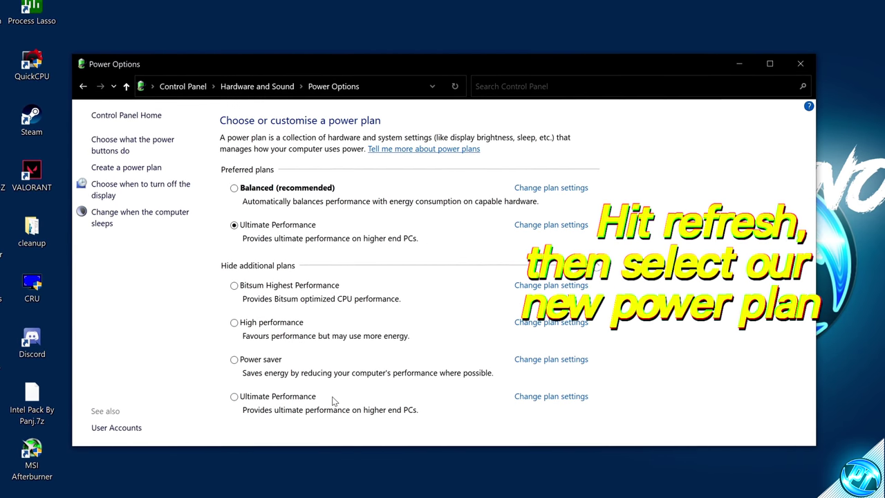
pyautogui.click(234, 397)
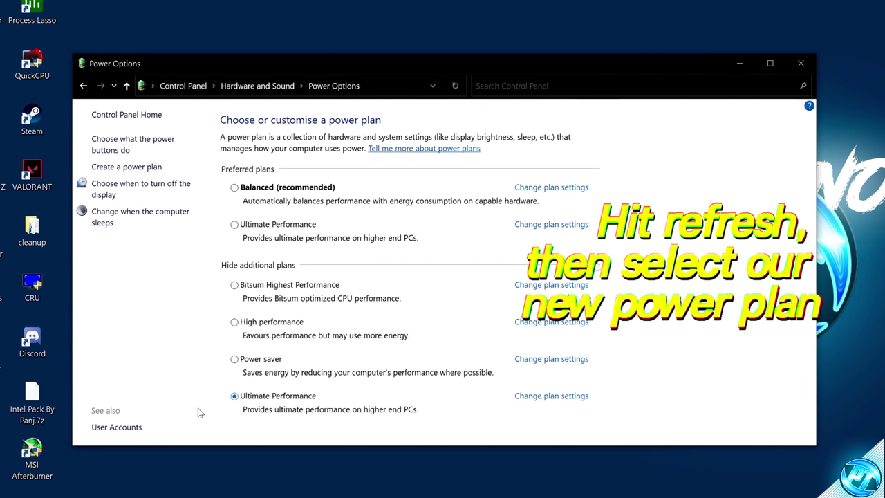